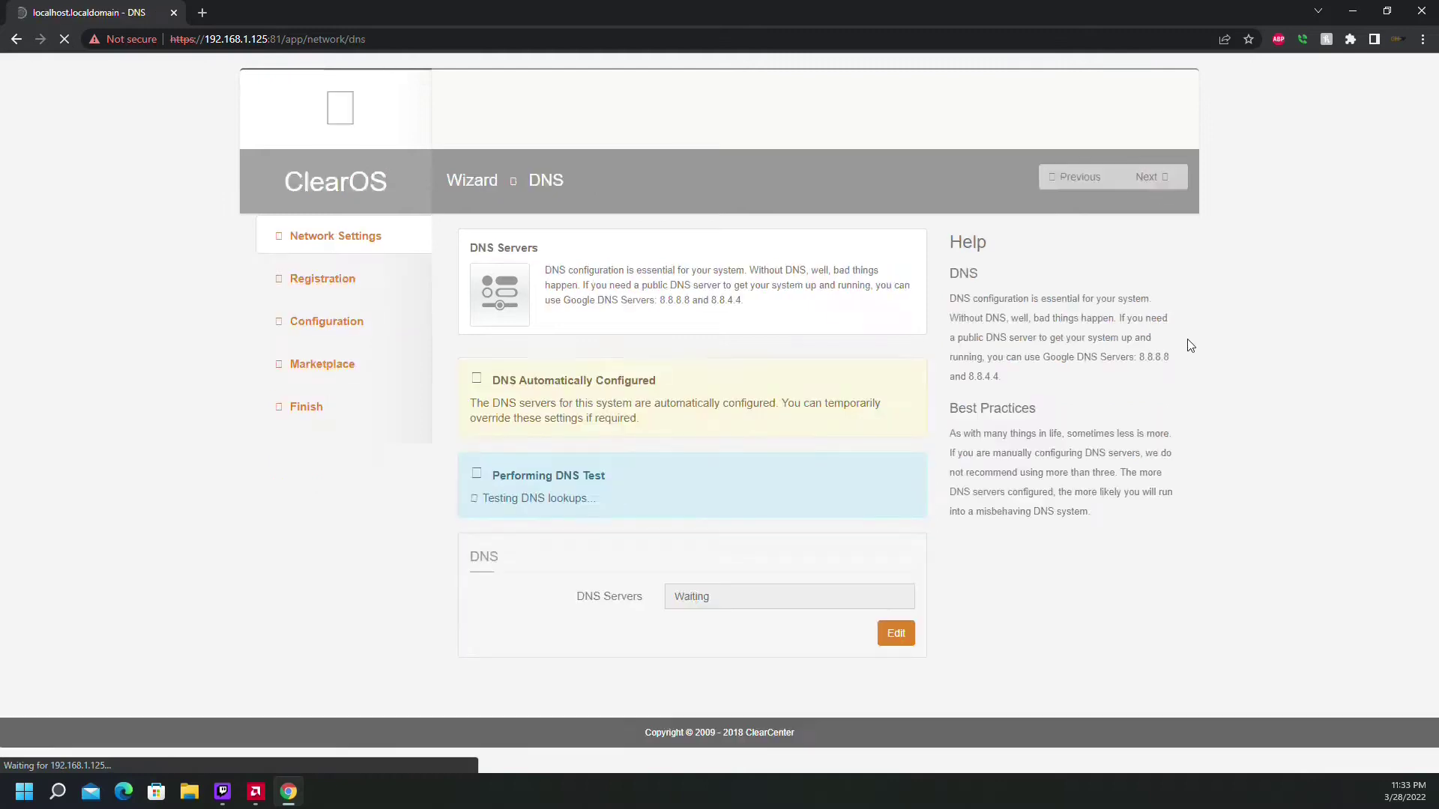
Continue past the DNS page, select the Community Edition, and proceed to system registration
click(1139, 180)
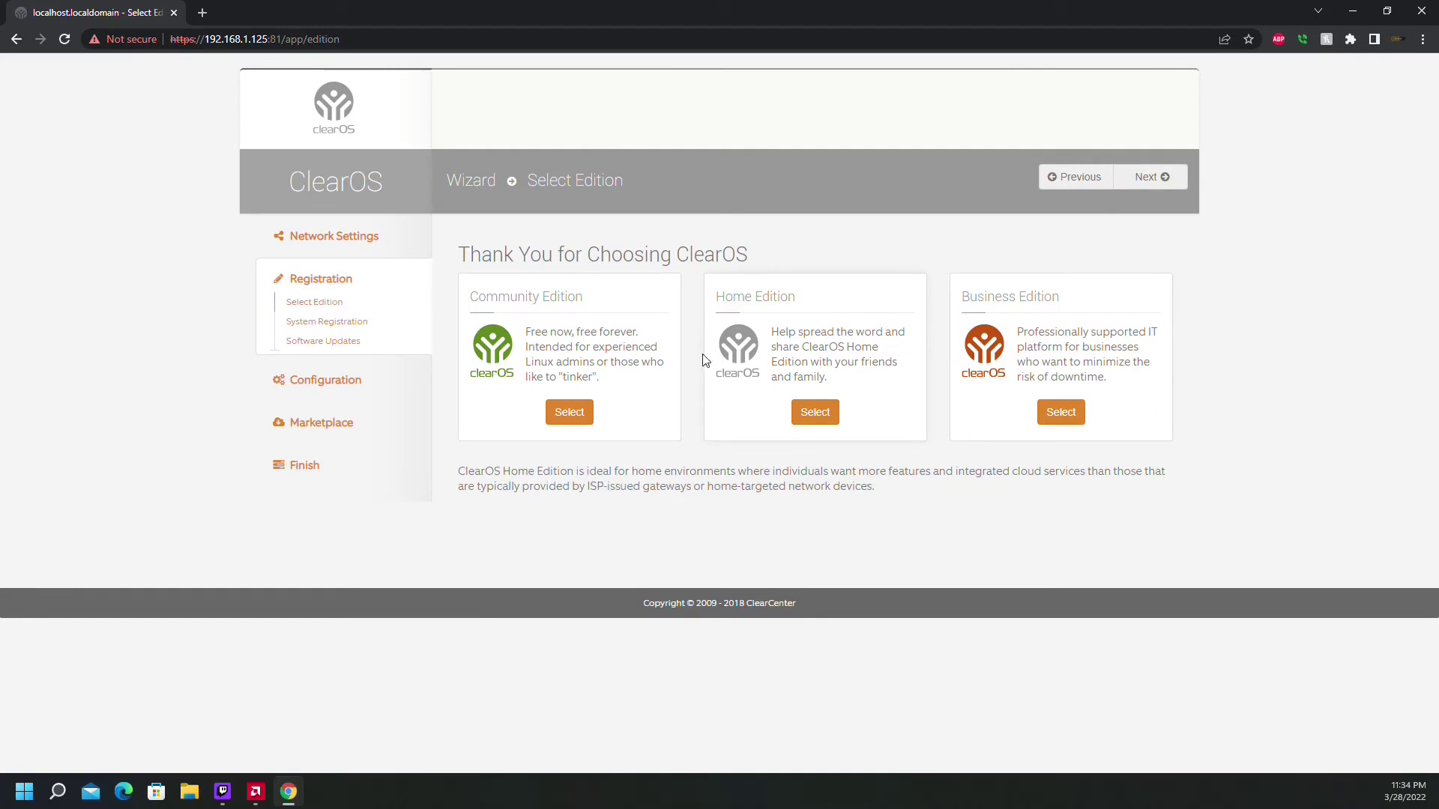
click(585, 410)
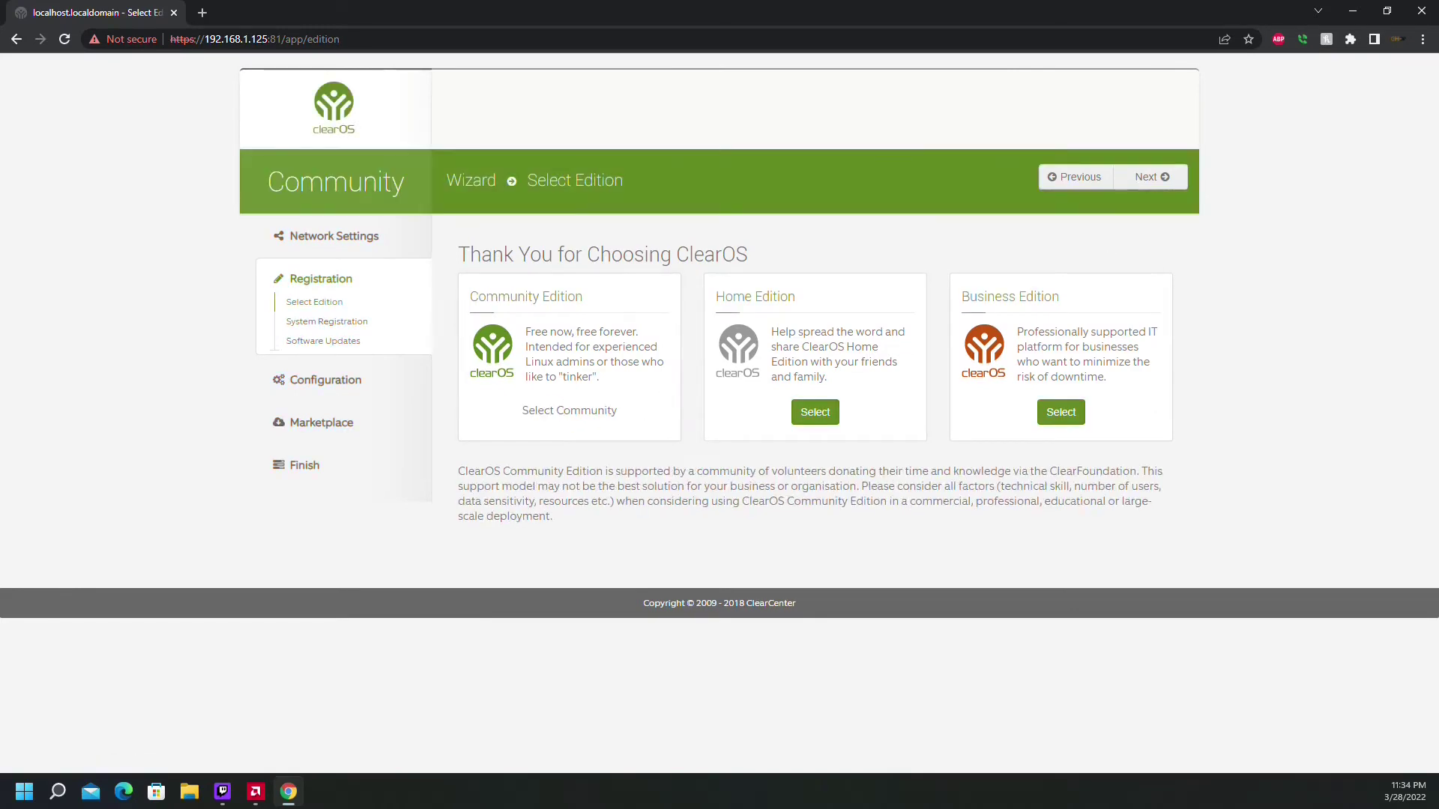
click(1147, 177)
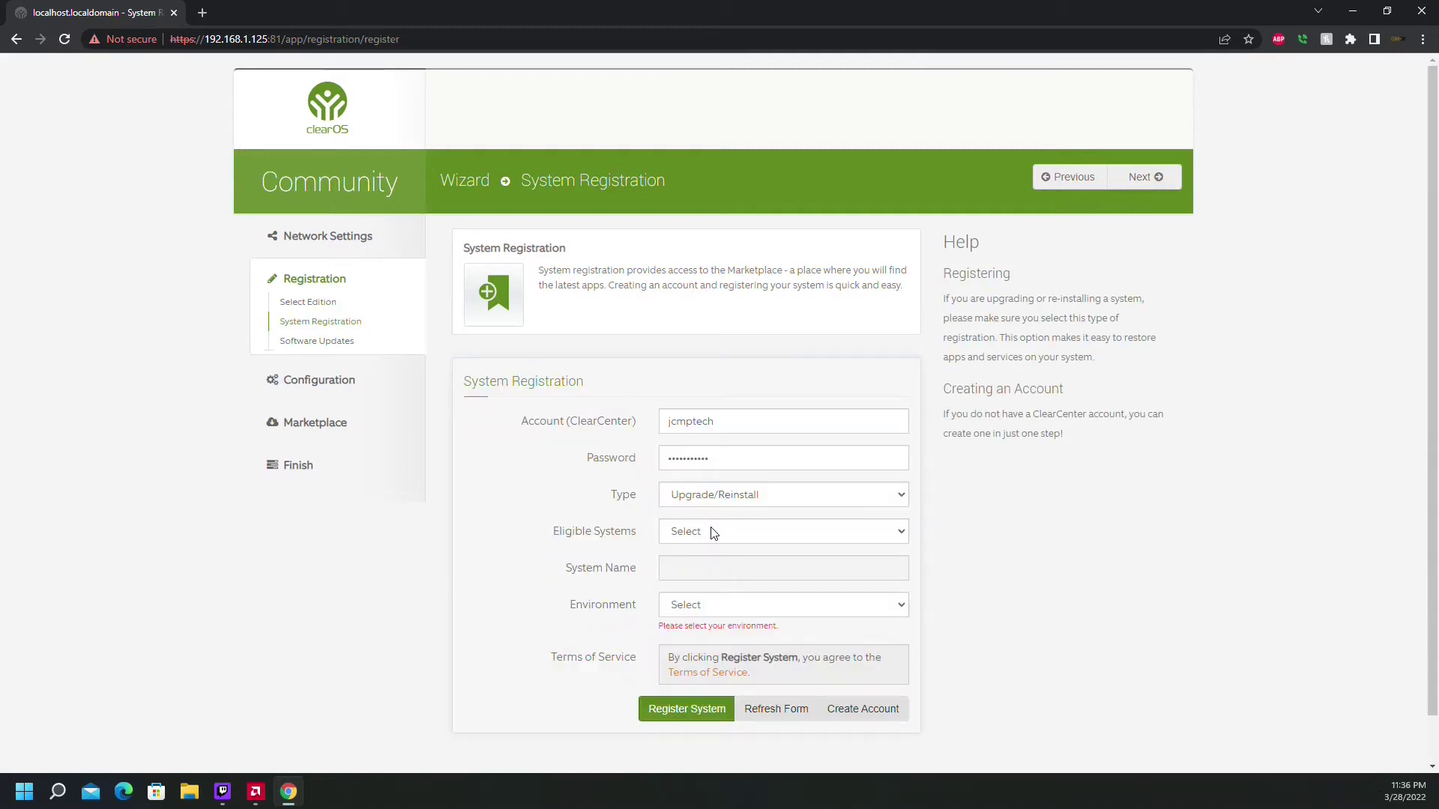
Choose JCMP-Gateway as the eligible system for the Upgrade/Reinstall registration
click(713, 533)
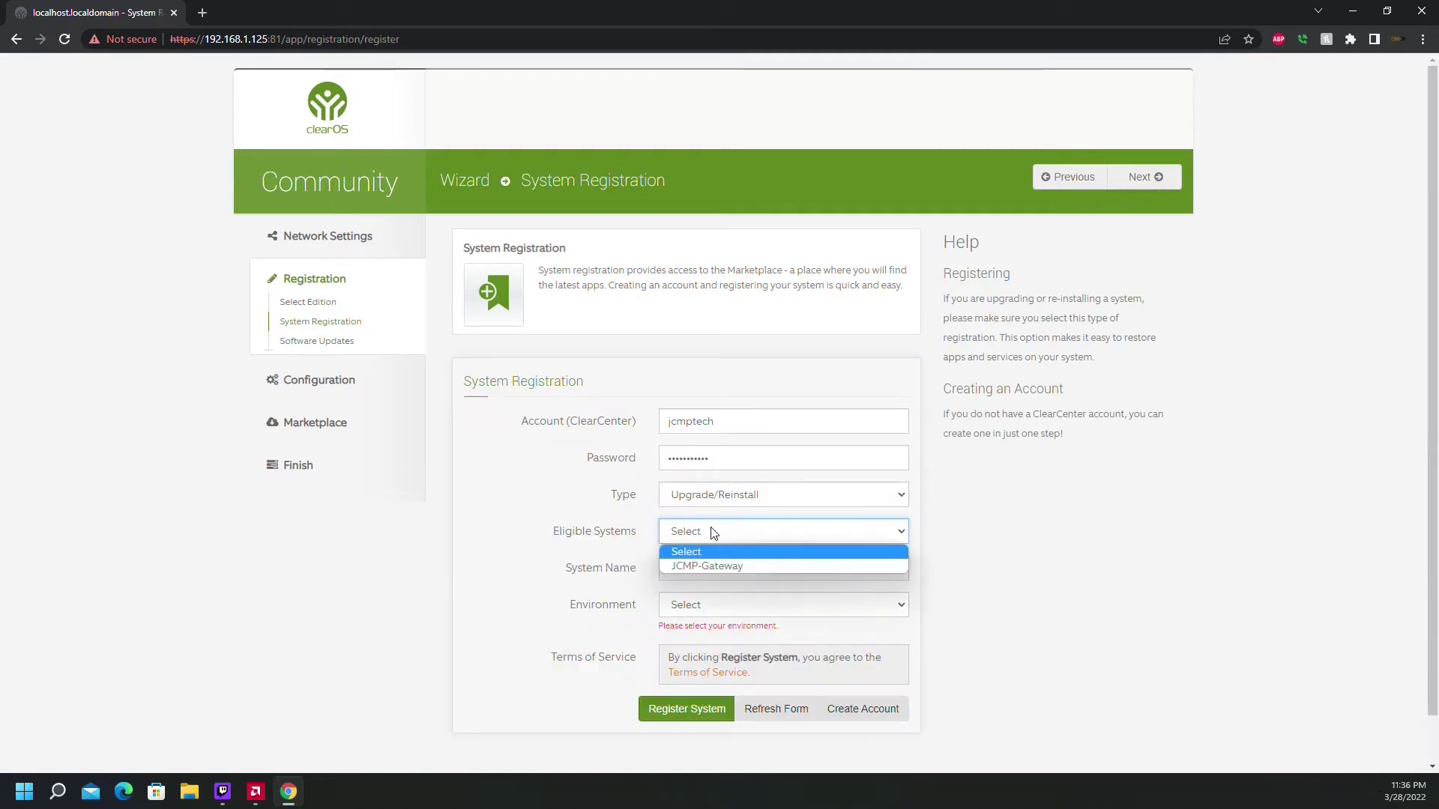
click(679, 545)
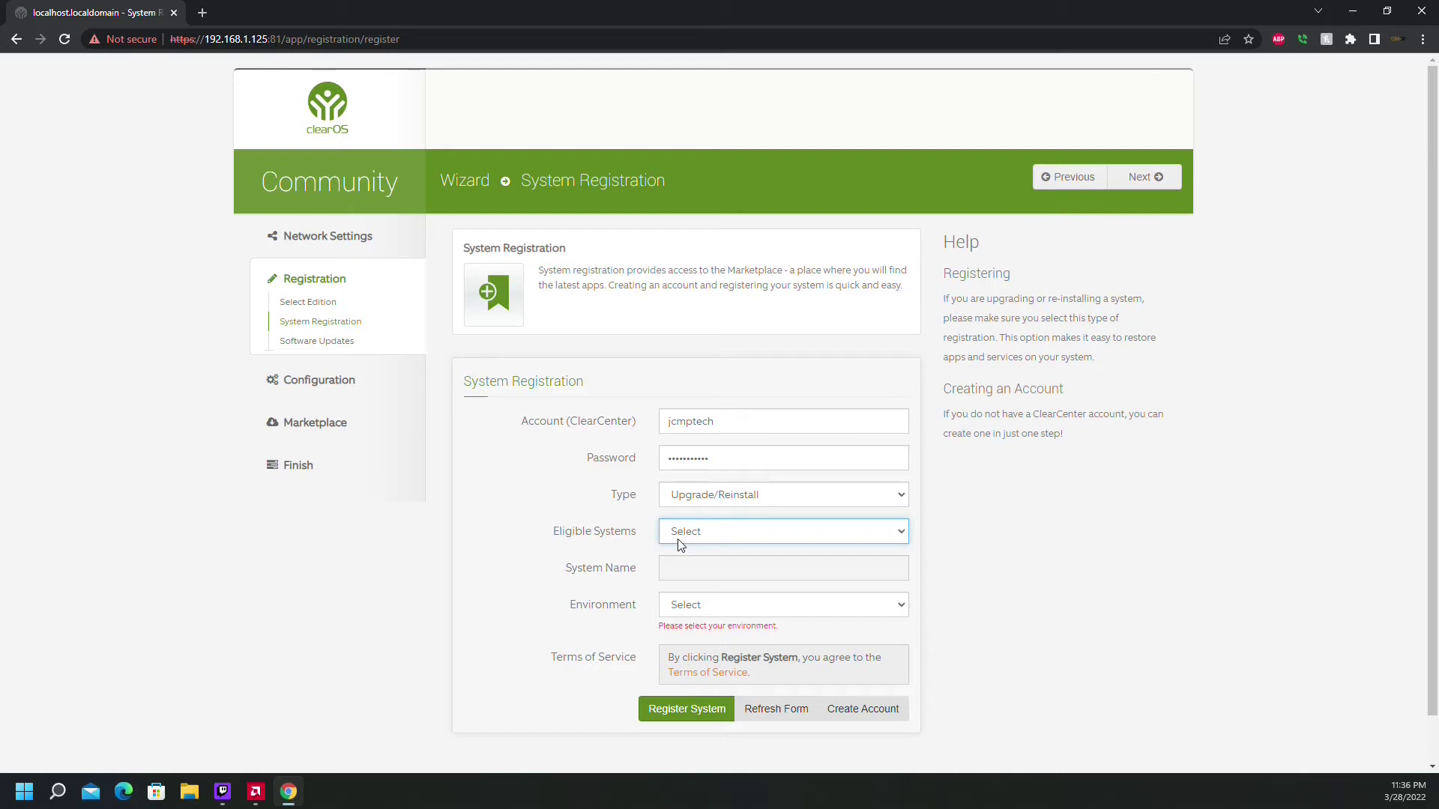
click(734, 536)
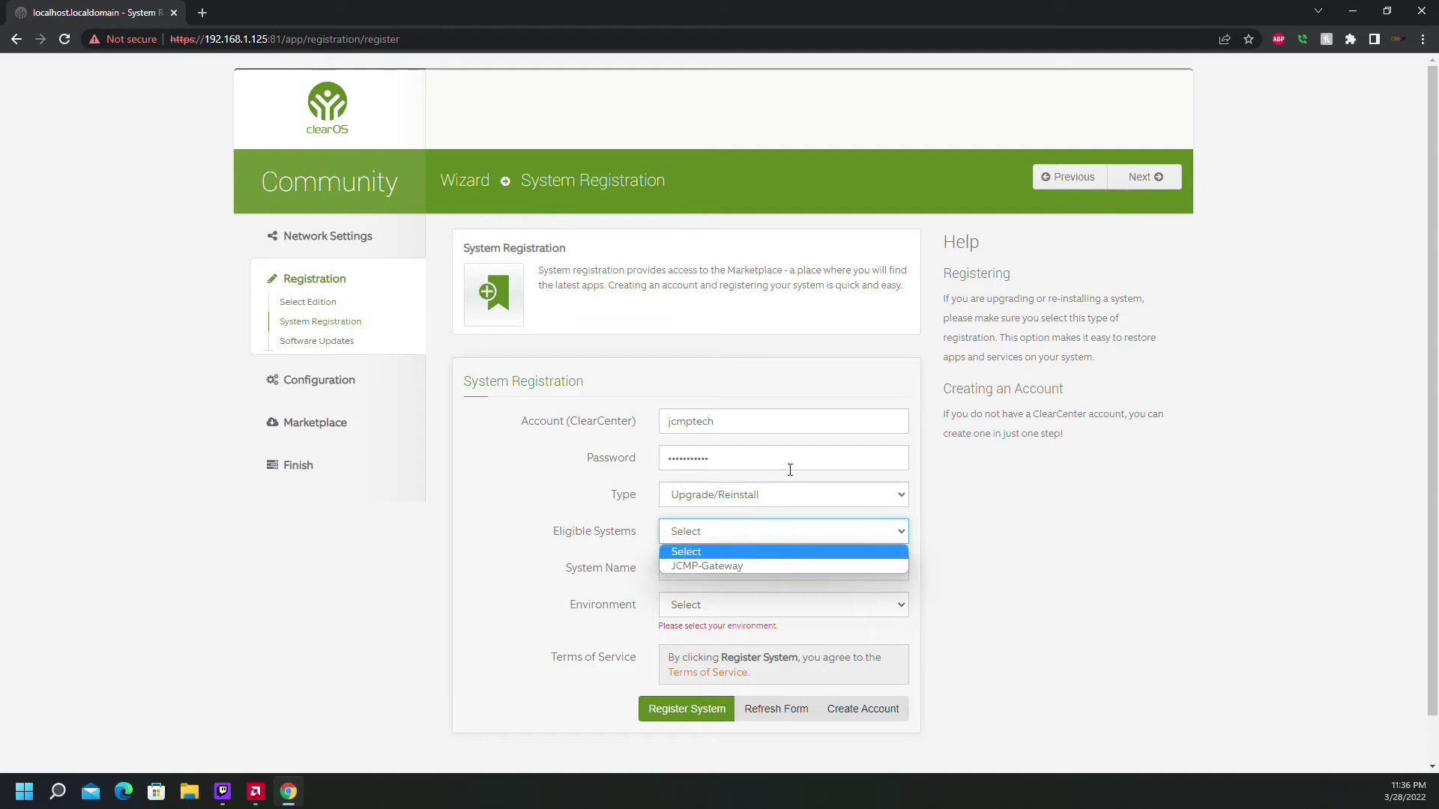
click(781, 496)
click(779, 498)
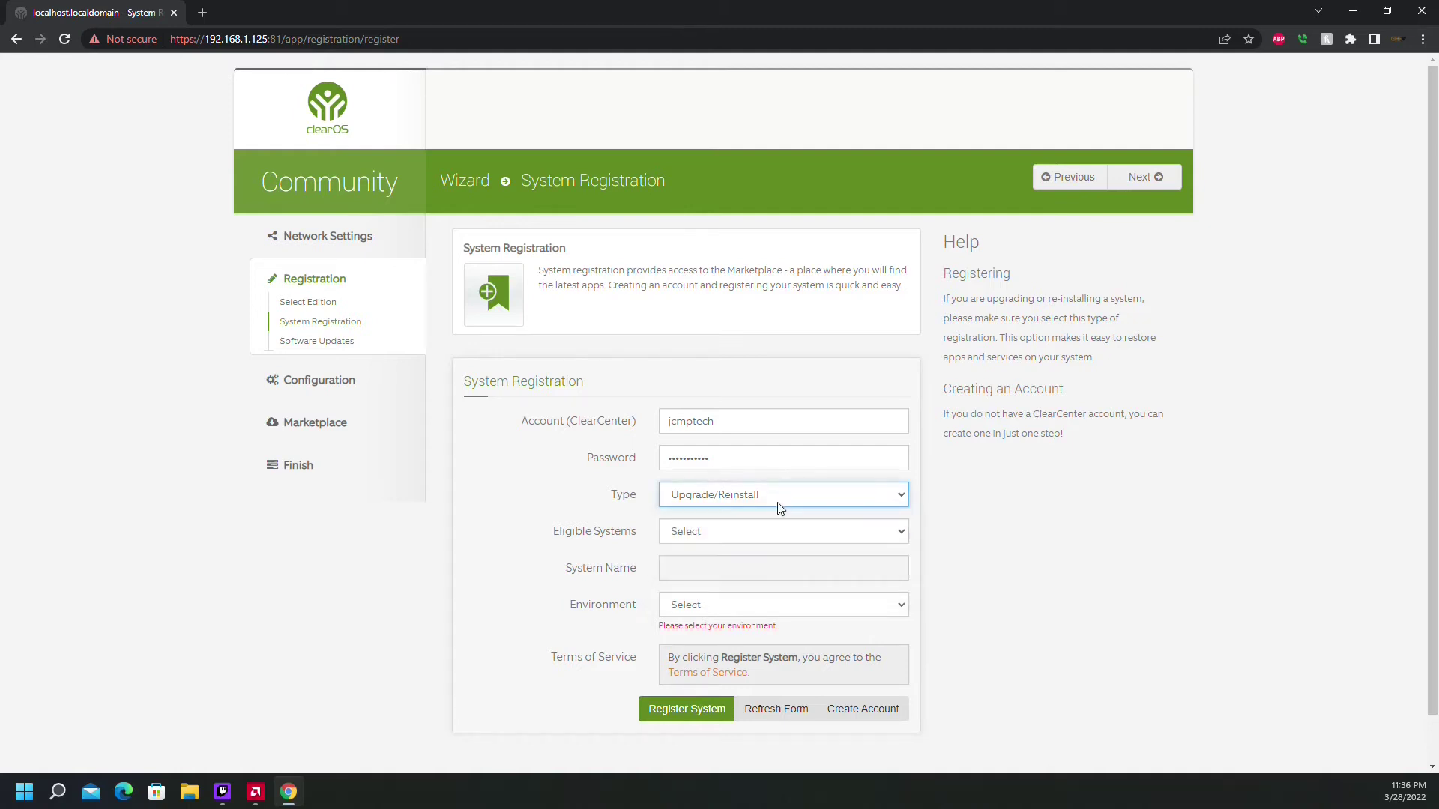
click(791, 507)
click(781, 529)
click(779, 536)
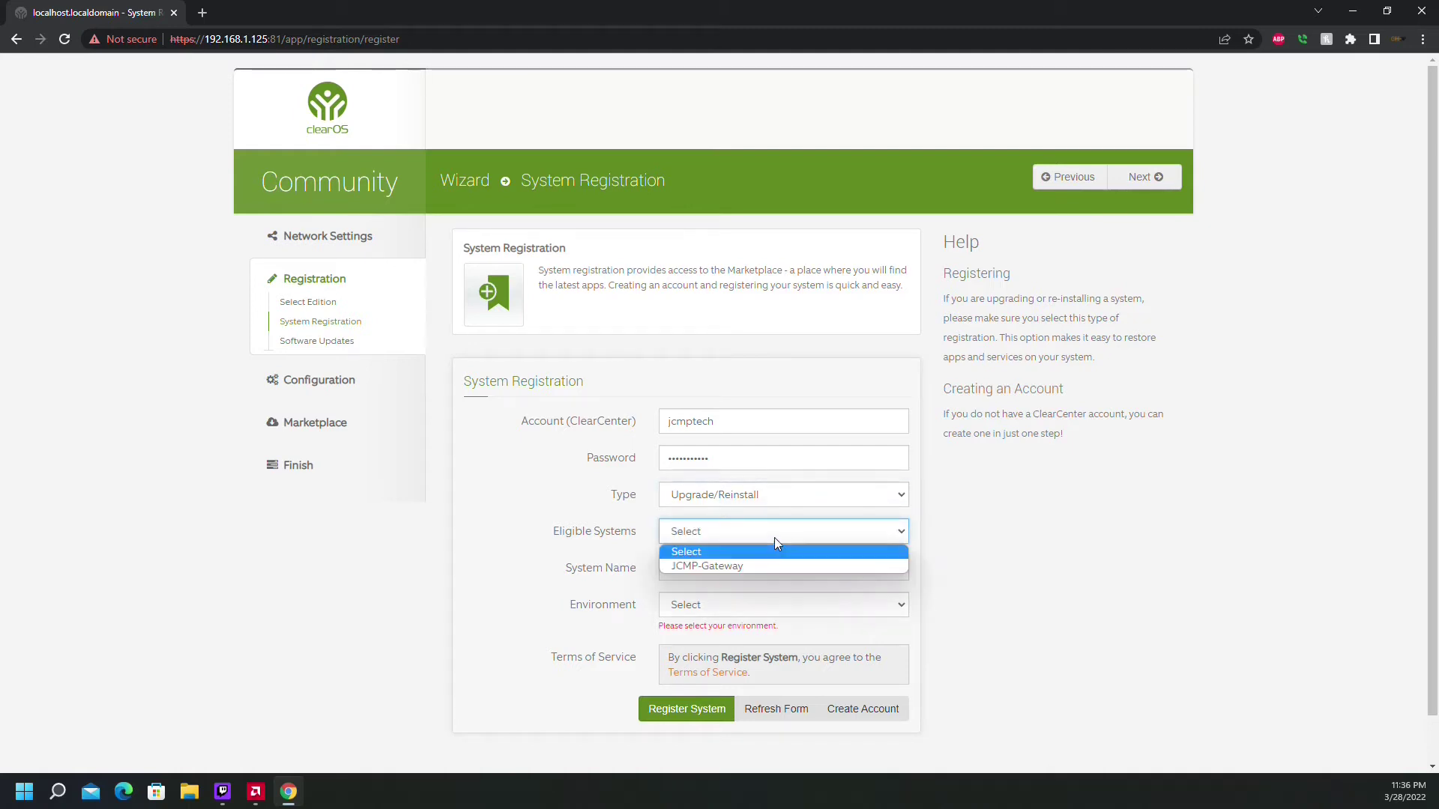
click(775, 560)
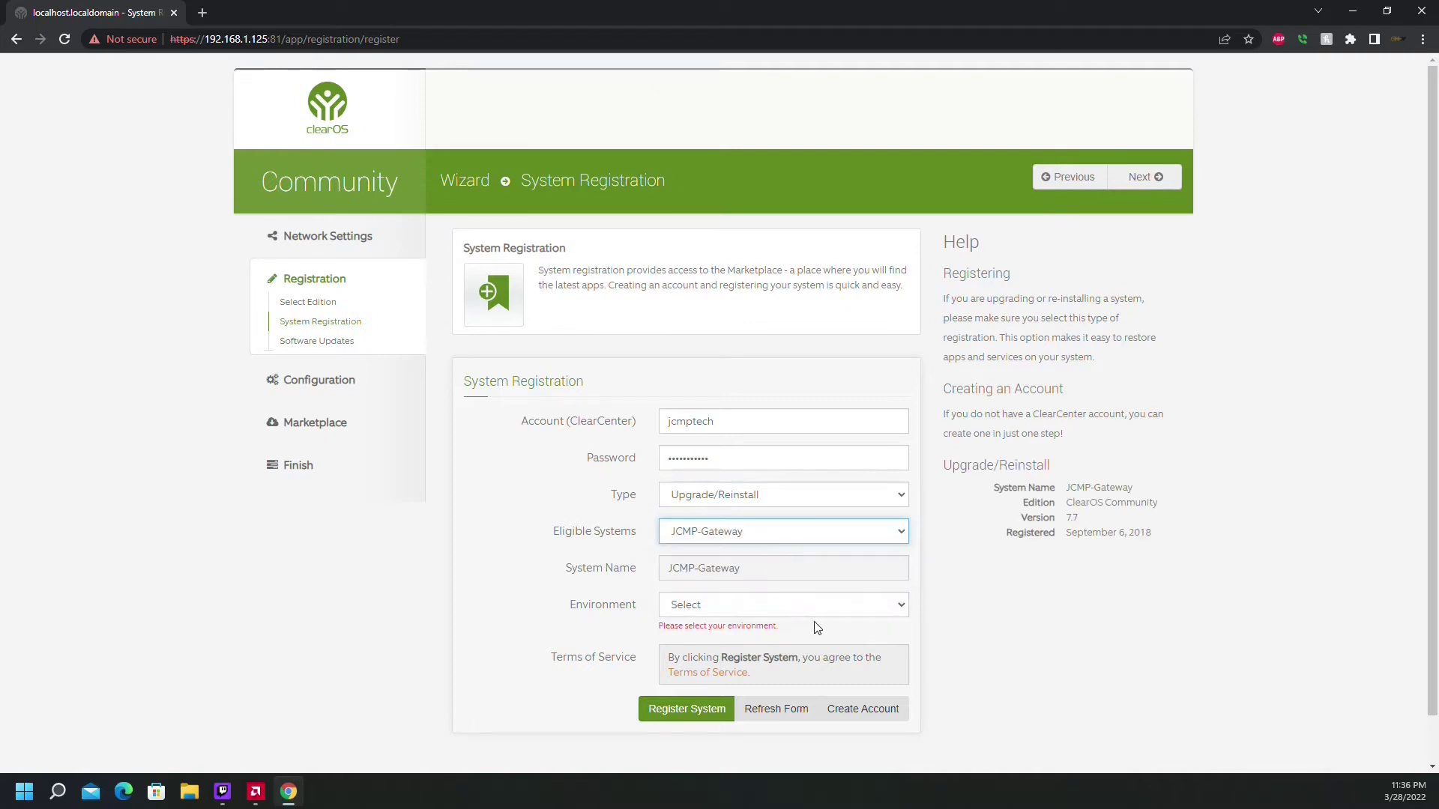
Set the environment to Home Office and register the system
click(845, 607)
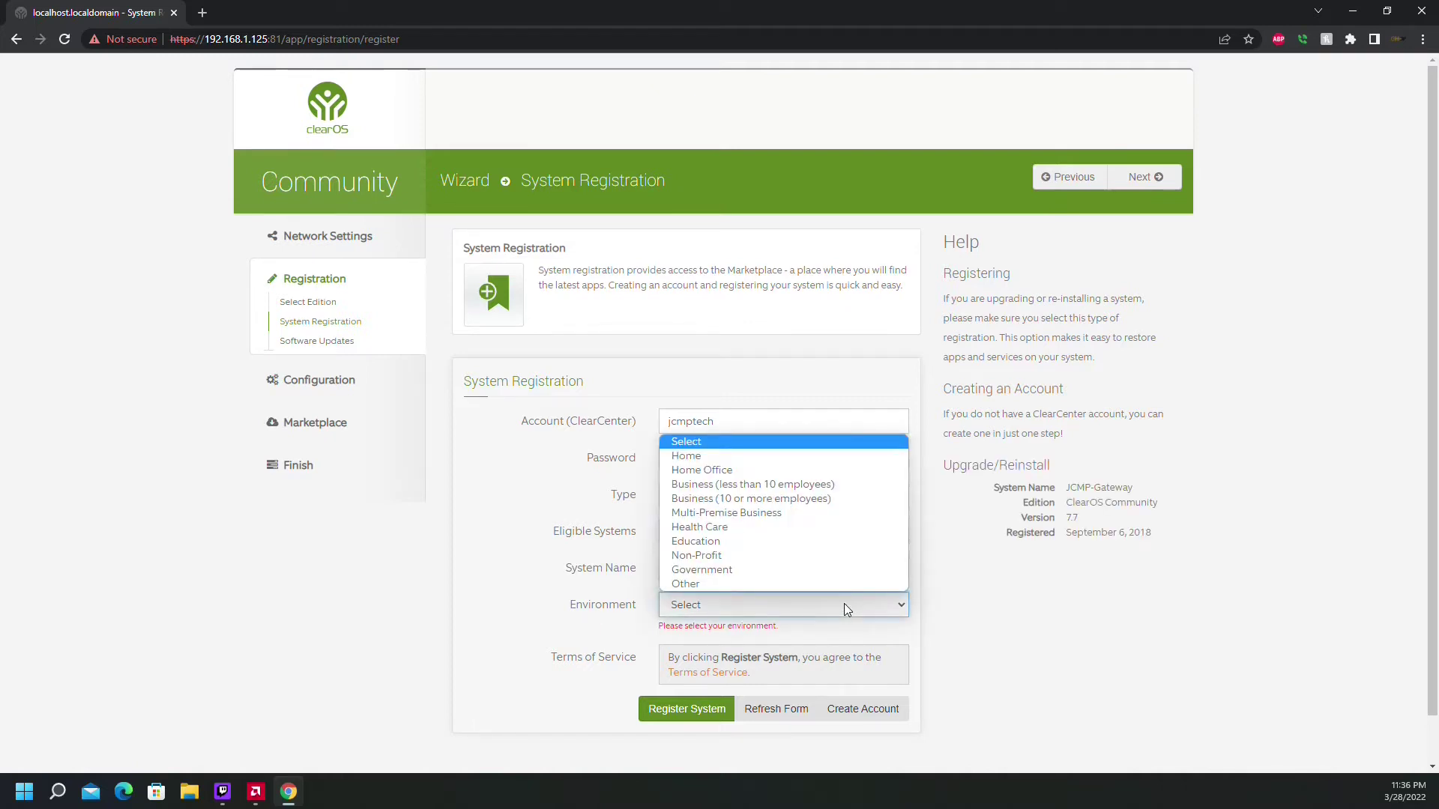
click(720, 469)
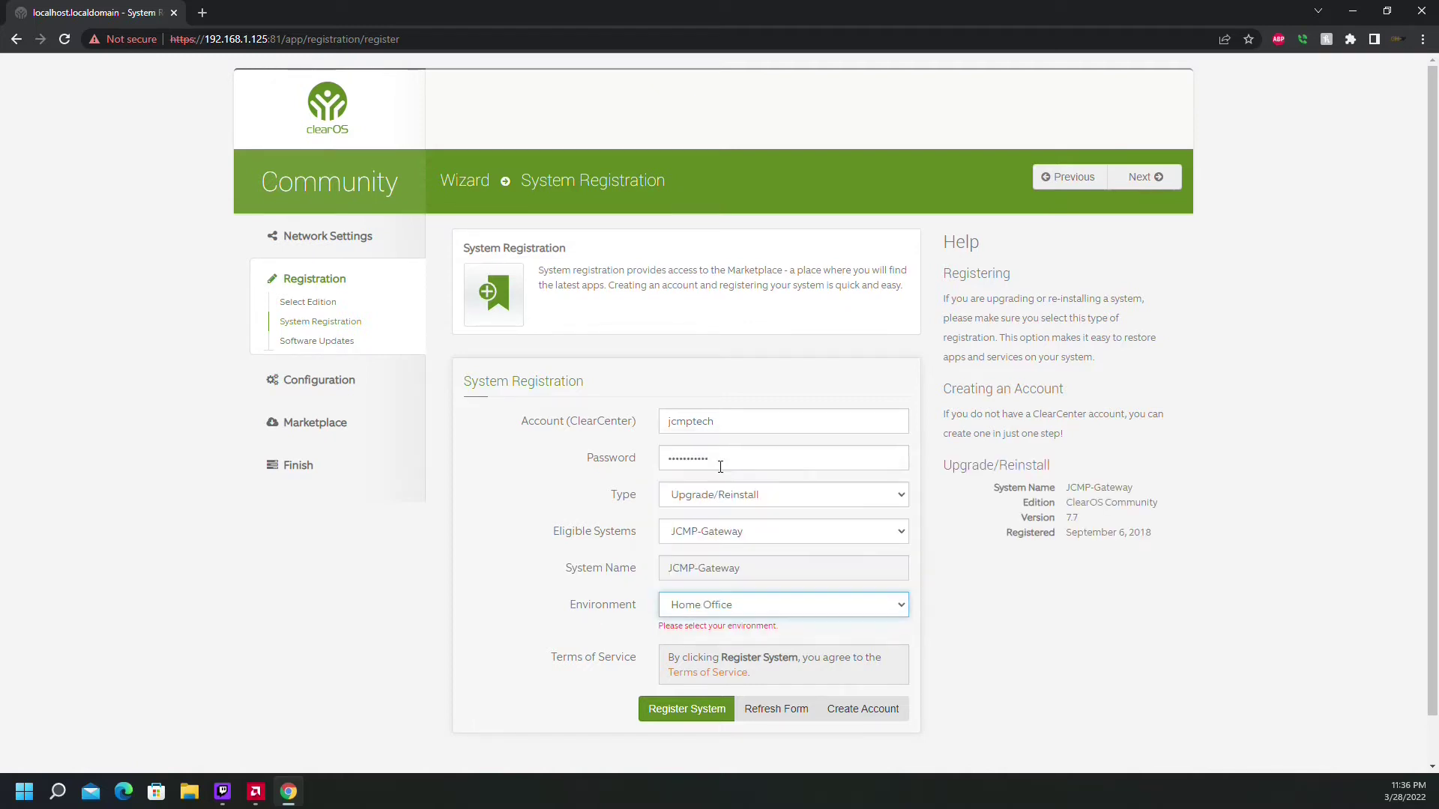
click(704, 711)
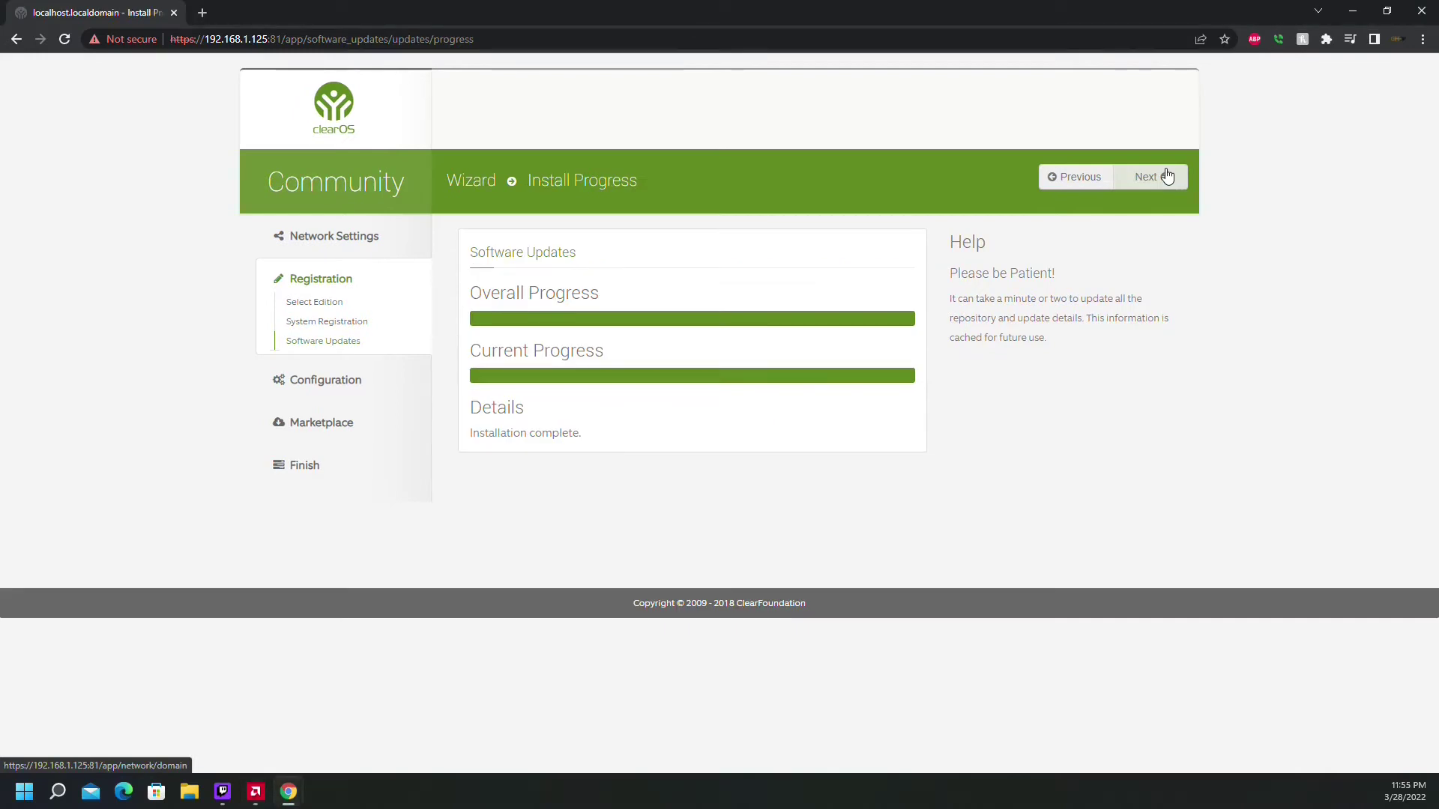
Advance the wizard from the software update progress through the Configuration pages, accepting the America/New York time zone and enabled automatic synchronization
drag(1166, 174, 1162, 169)
click(1160, 188)
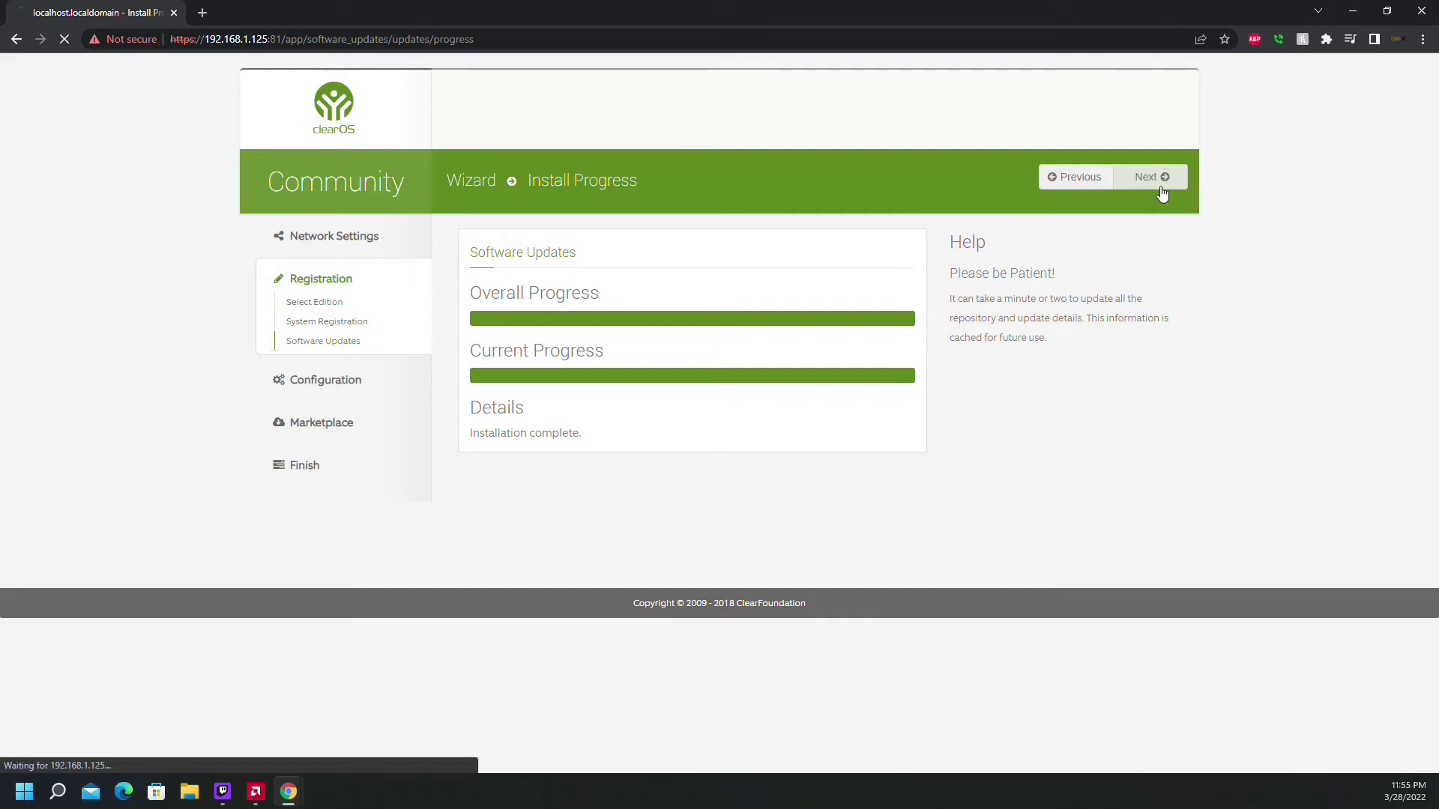
click(1158, 177)
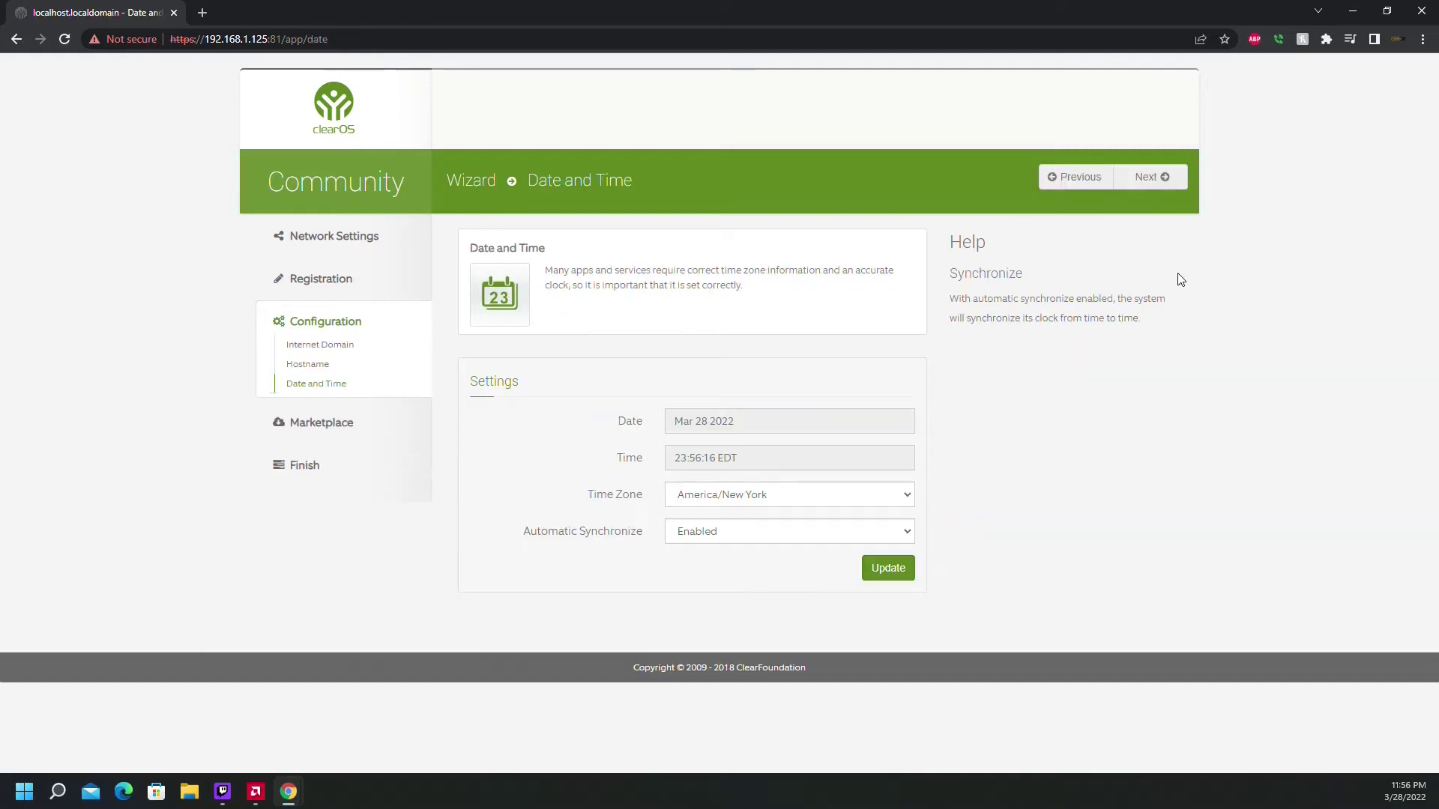
click(1150, 180)
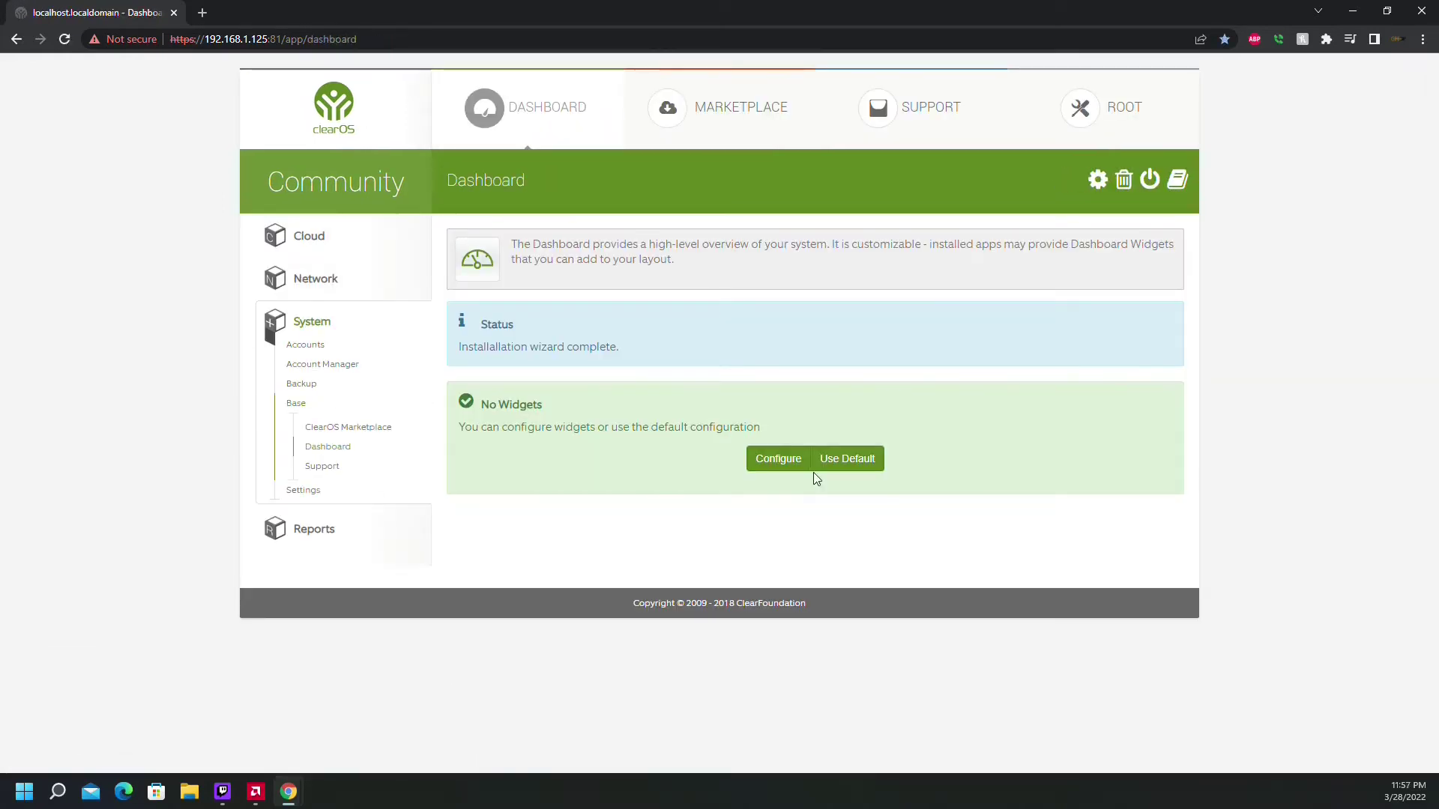
Configure a dashboard layout and fill its first row with the Shutdown / Restart, Process CPU Usage and Process Memory Usage widgets
click(814, 468)
click(840, 658)
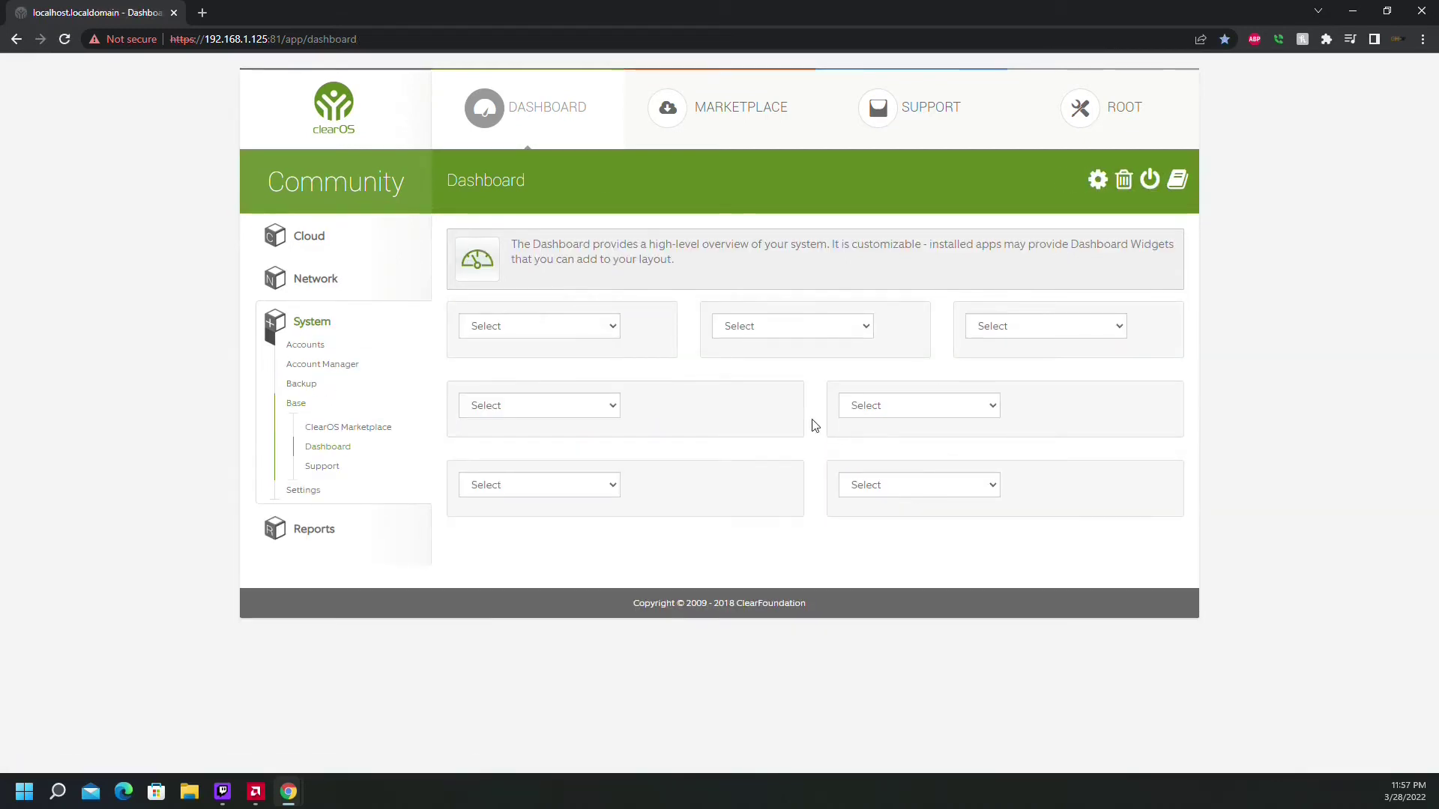
click(586, 328)
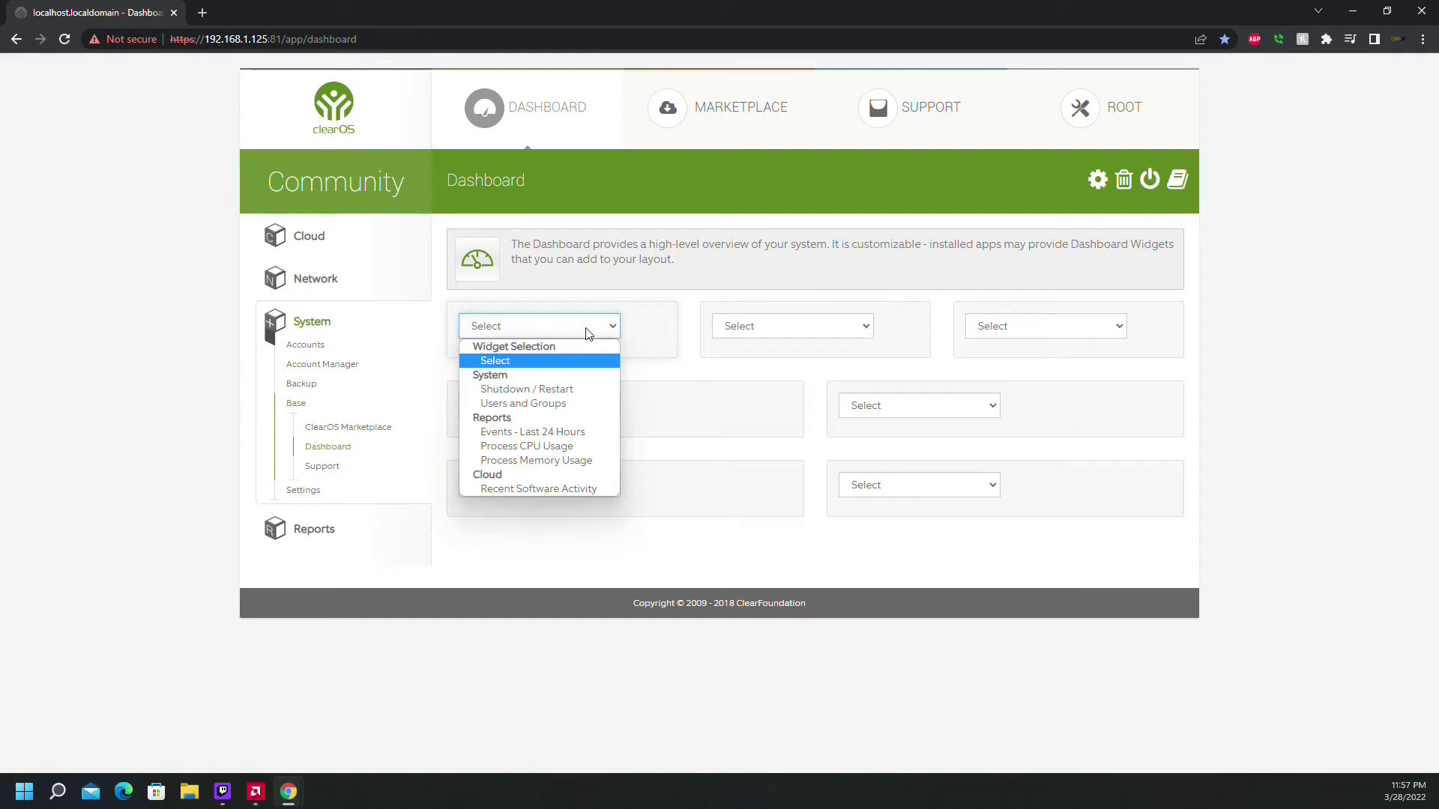
click(589, 390)
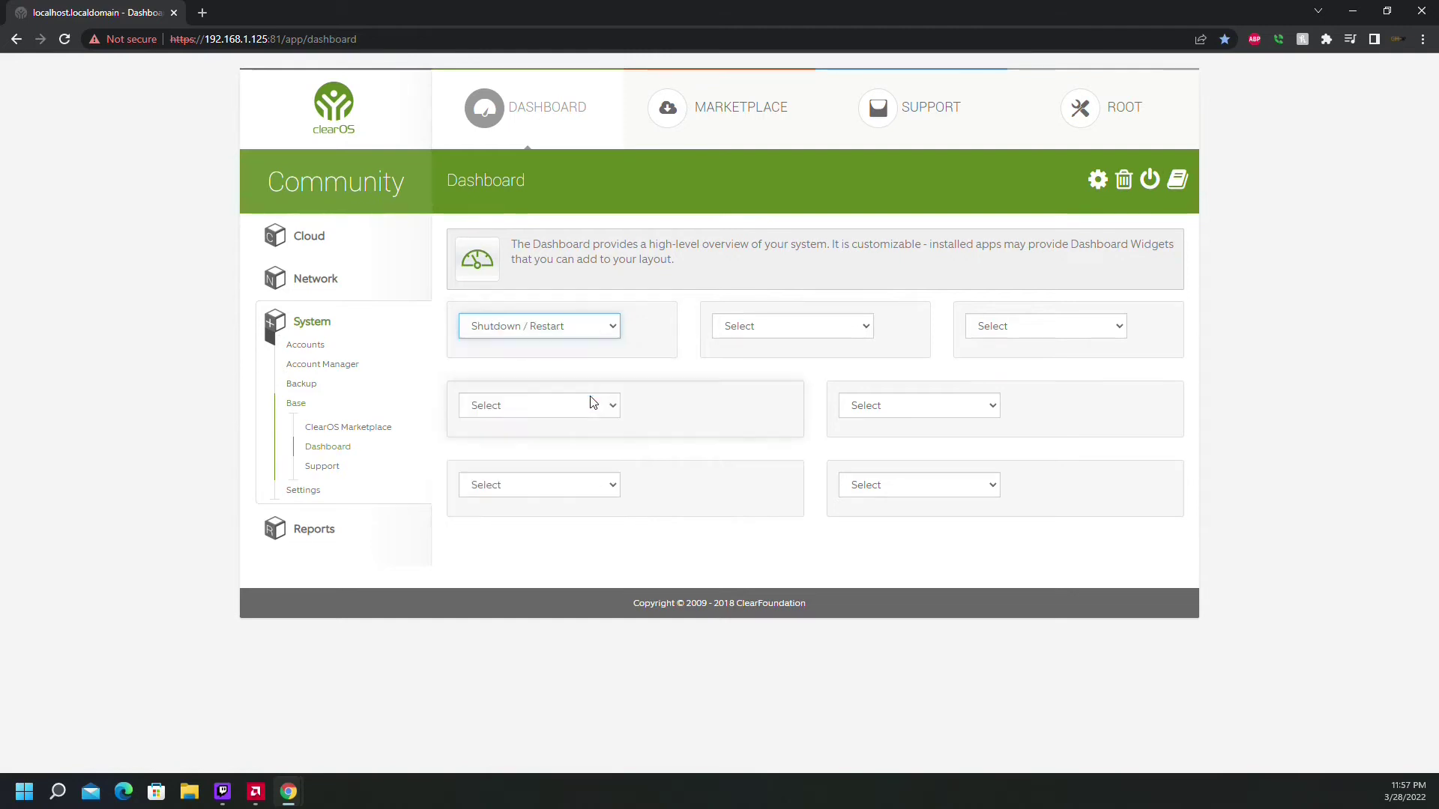
click(815, 334)
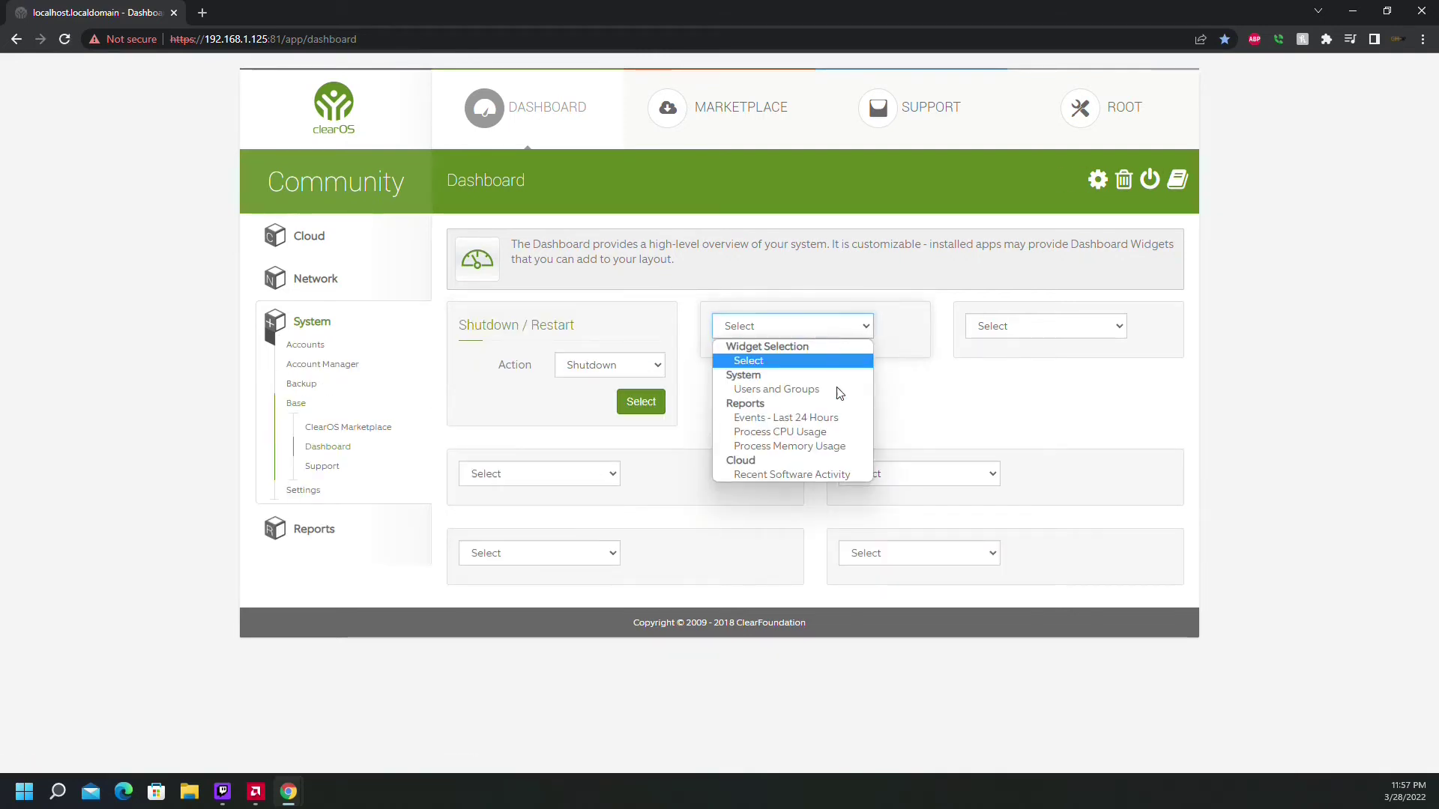
click(825, 432)
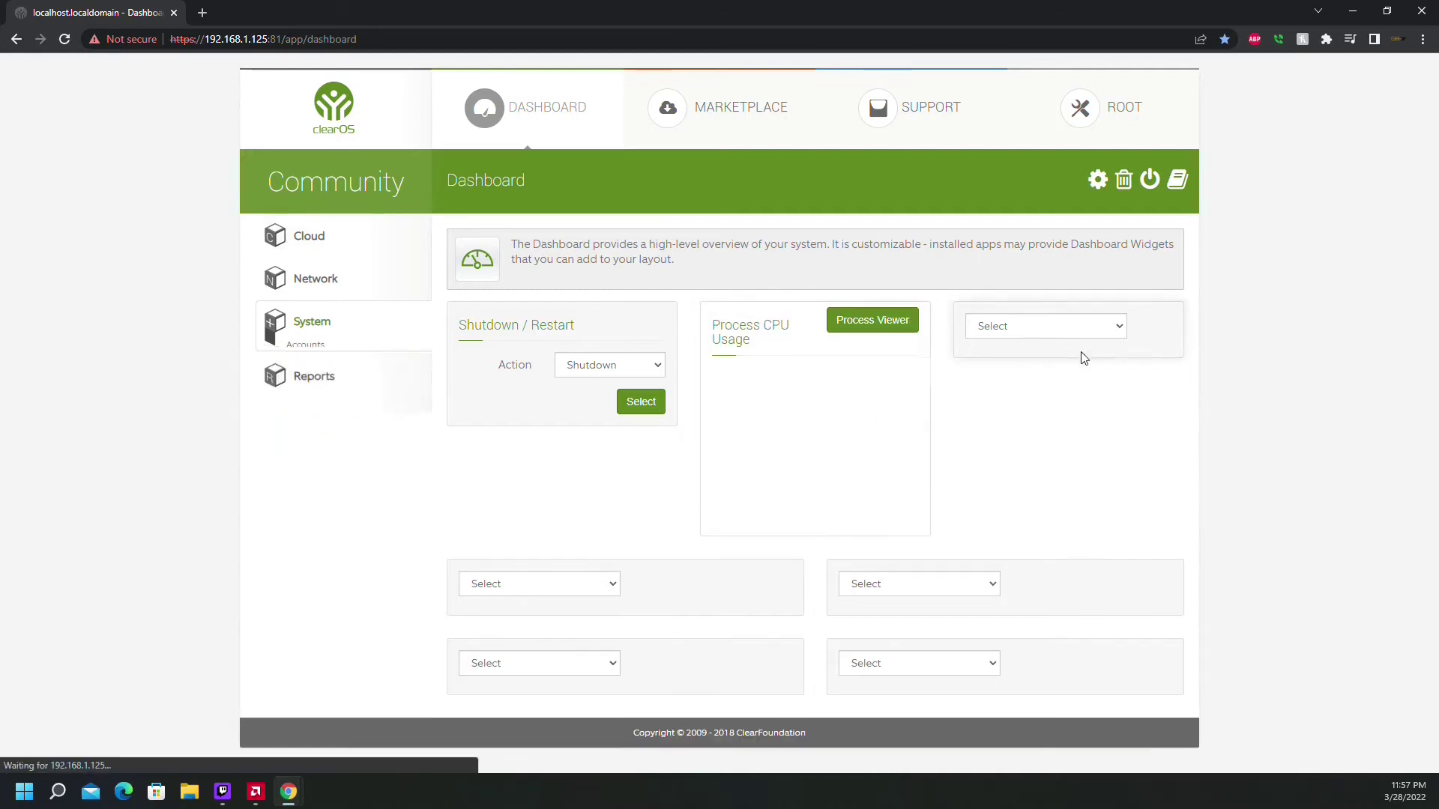
click(1068, 335)
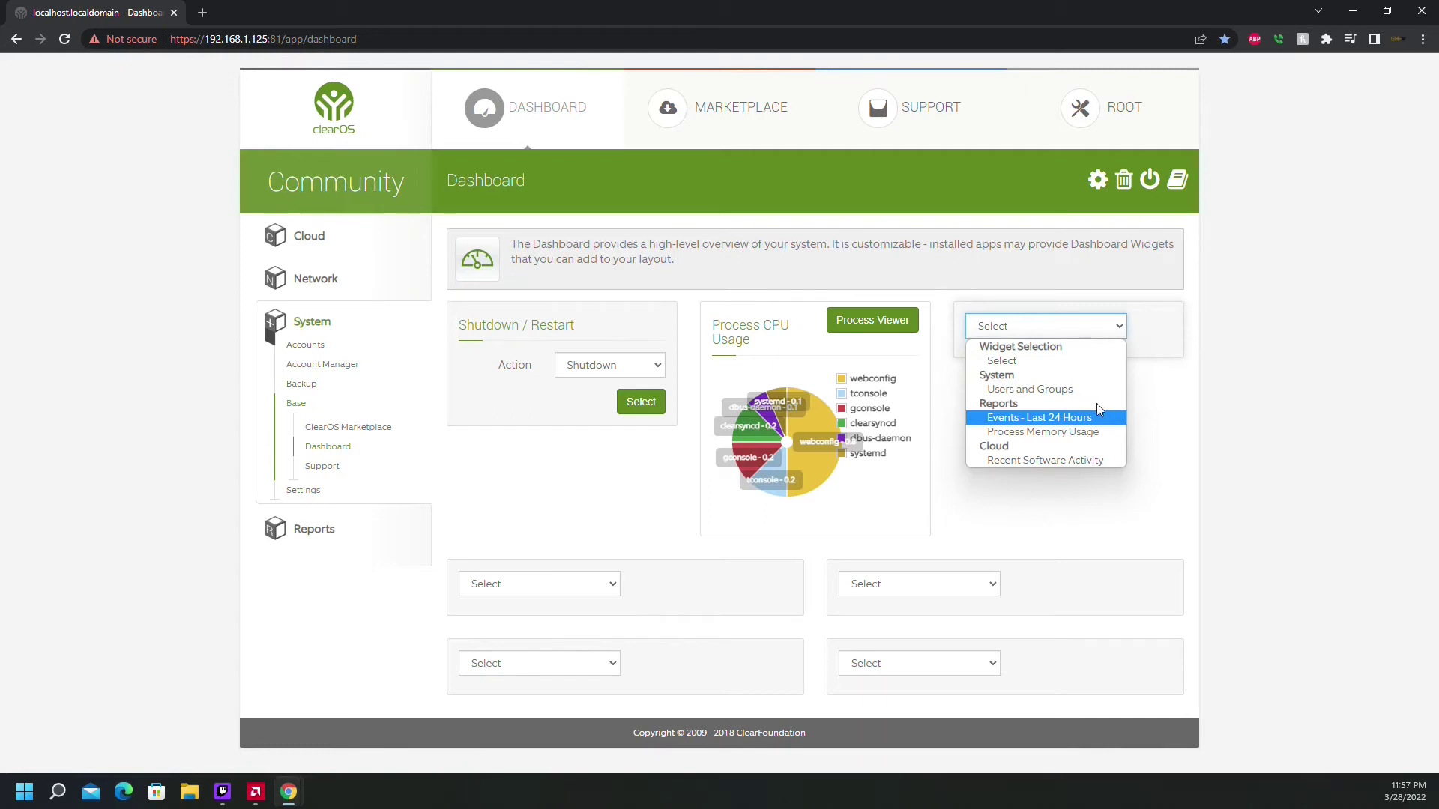
click(1096, 433)
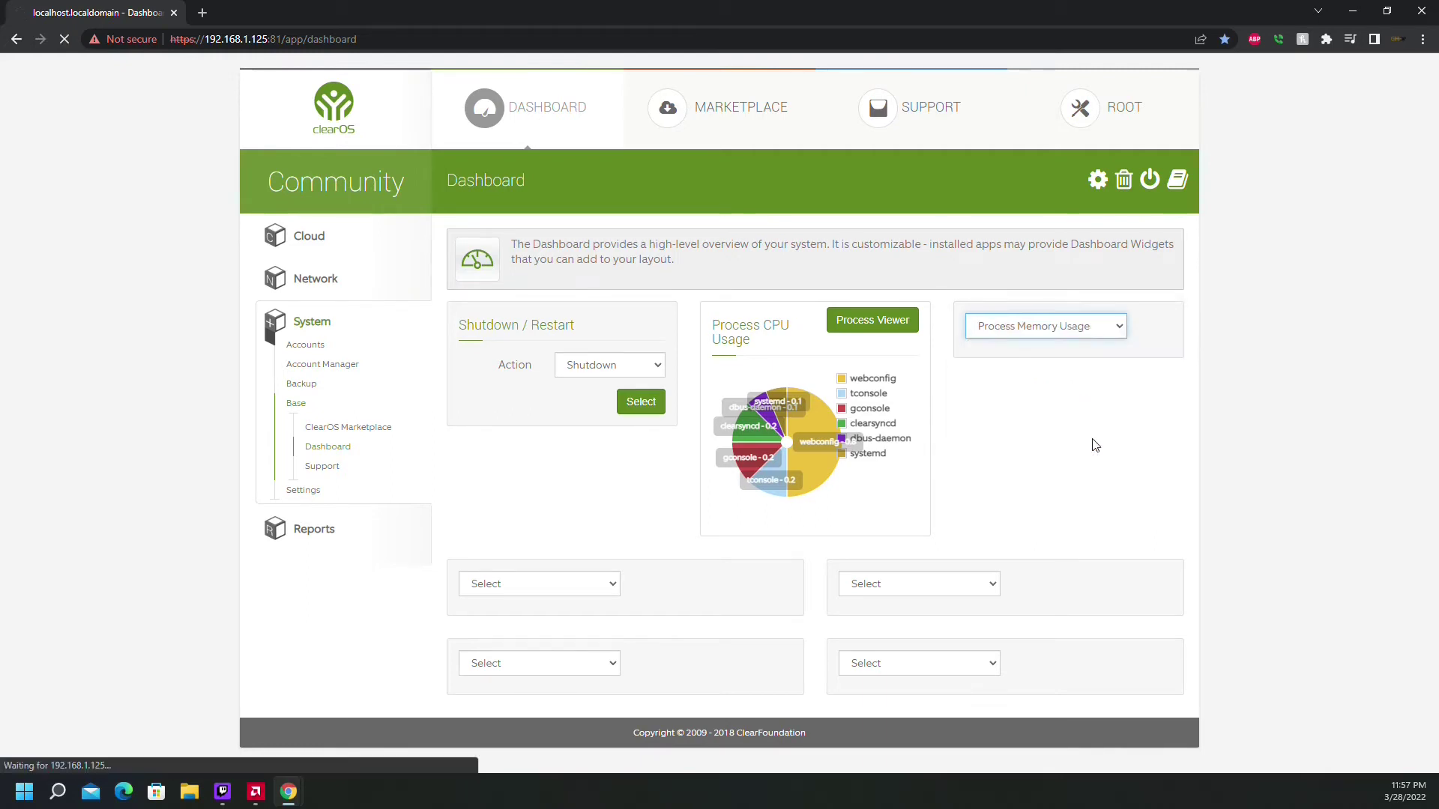
Fill the dashboard's second row with the Recent Software Activity and Events - Last 24 Hours widgets
click(612, 594)
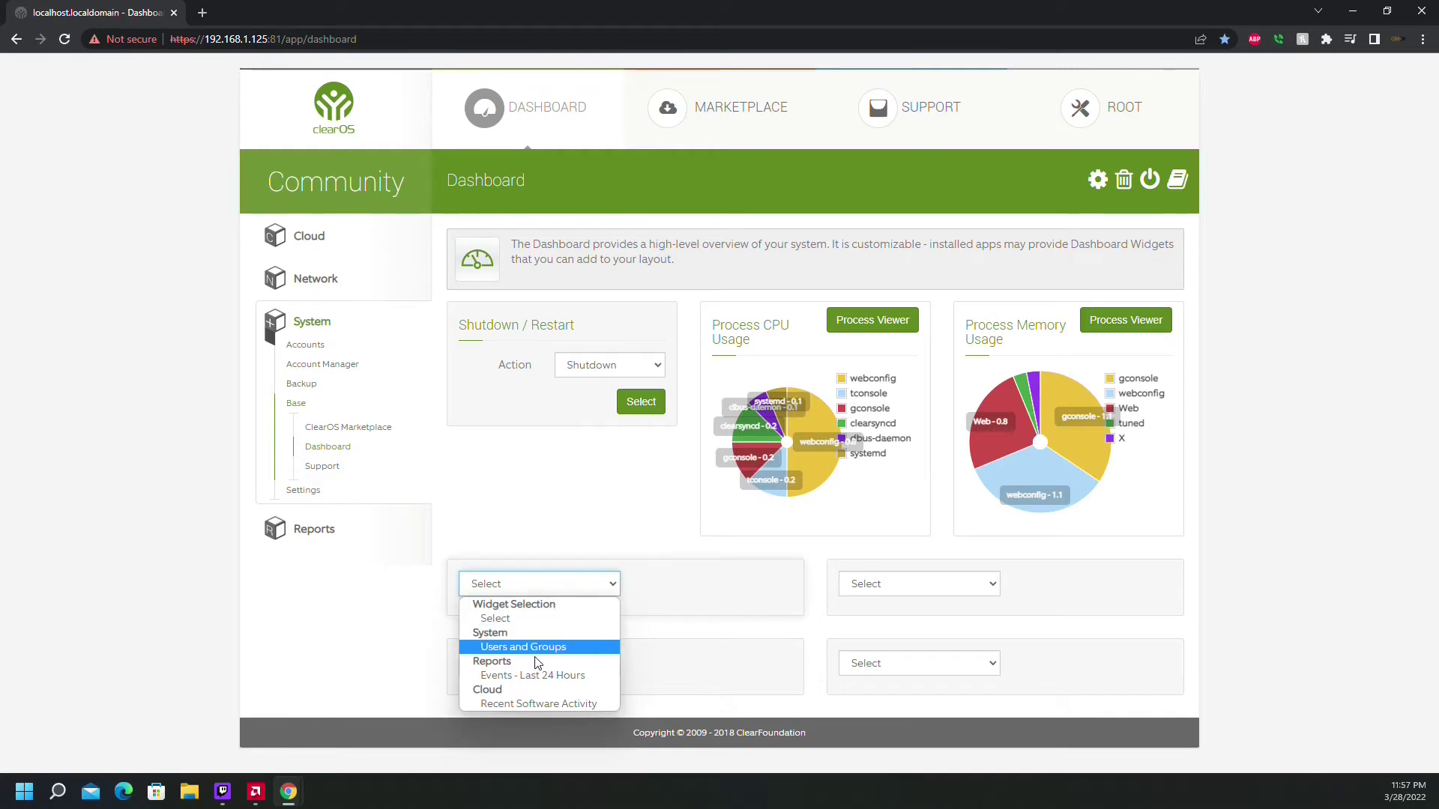
click(568, 703)
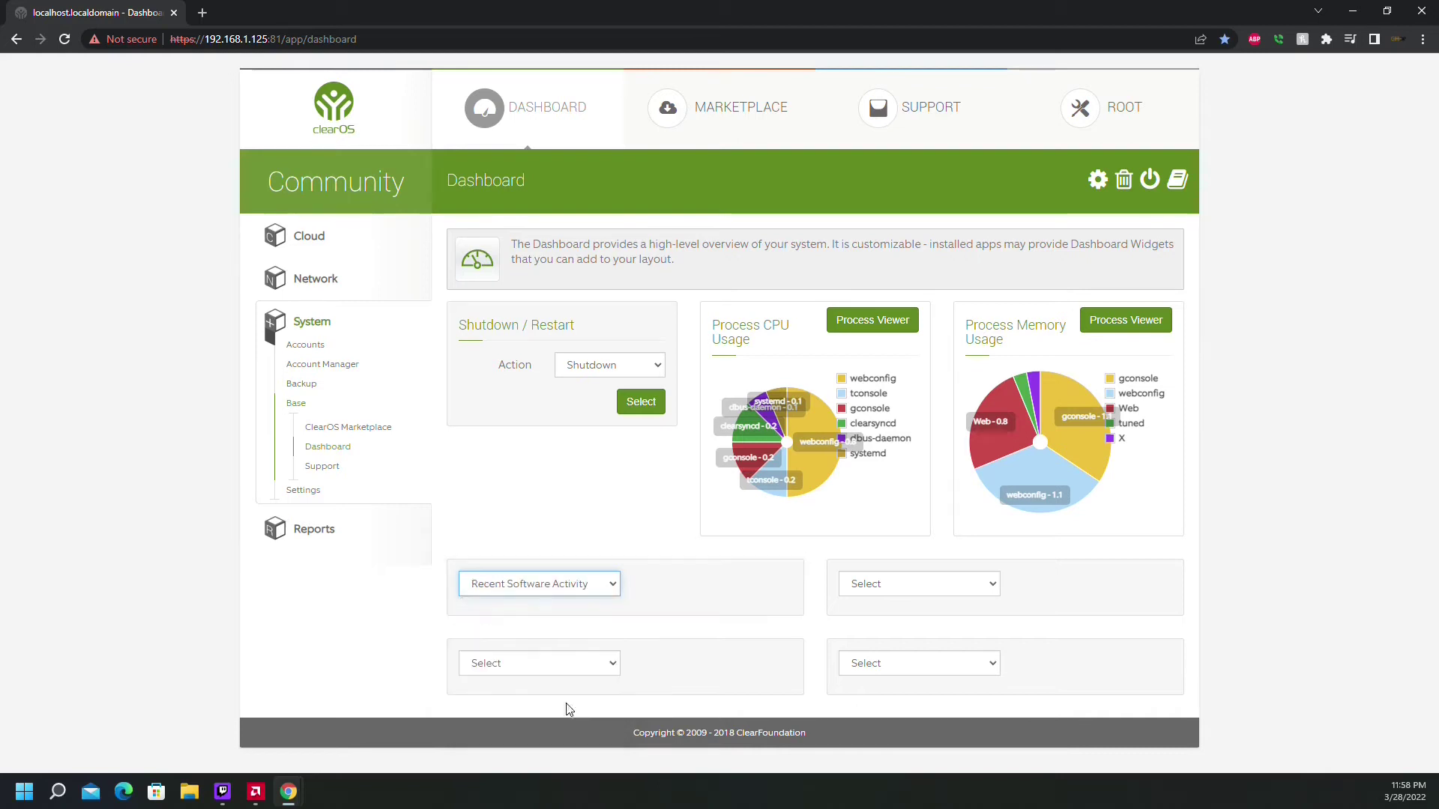
click(892, 584)
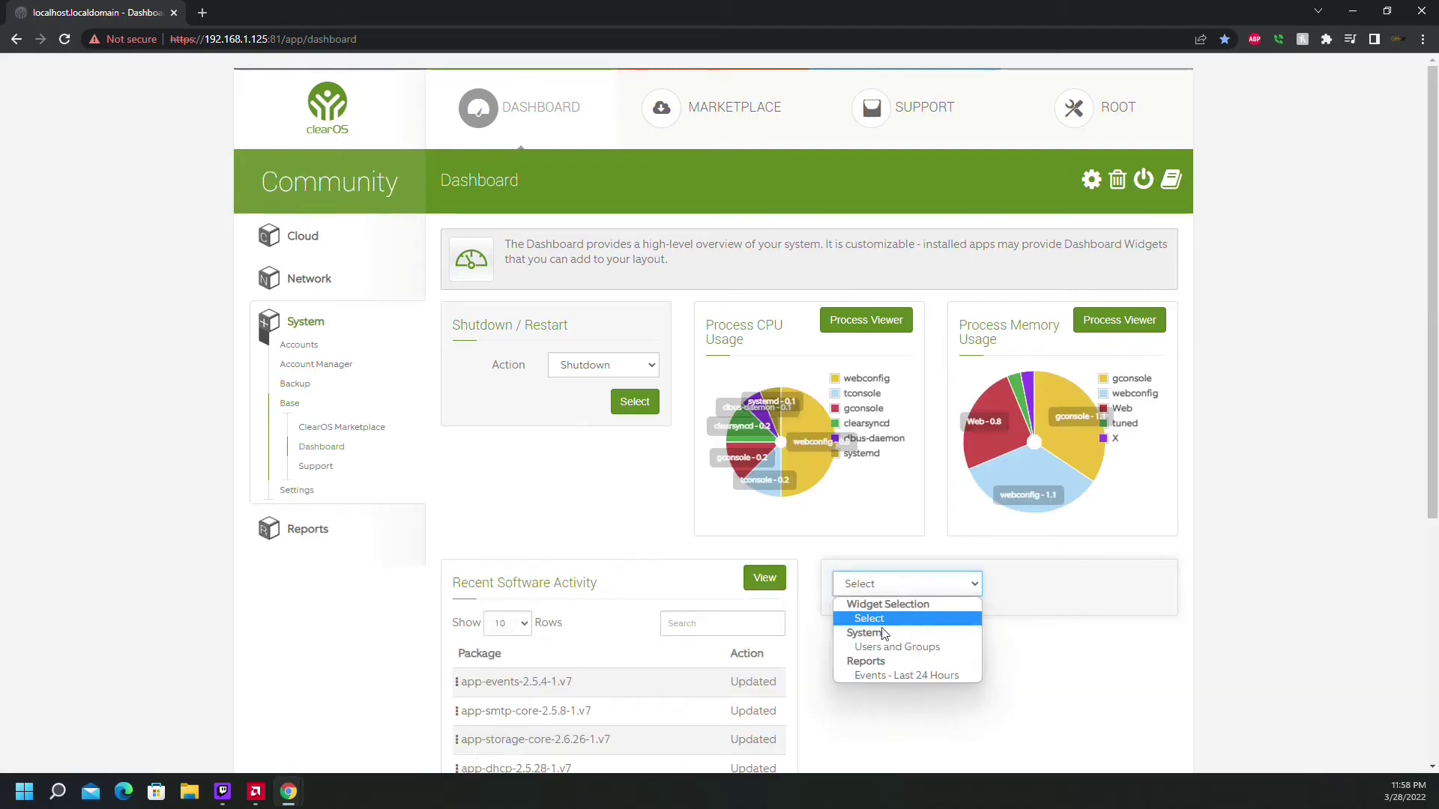
click(961, 675)
scroll(1139, 588, down, 5)
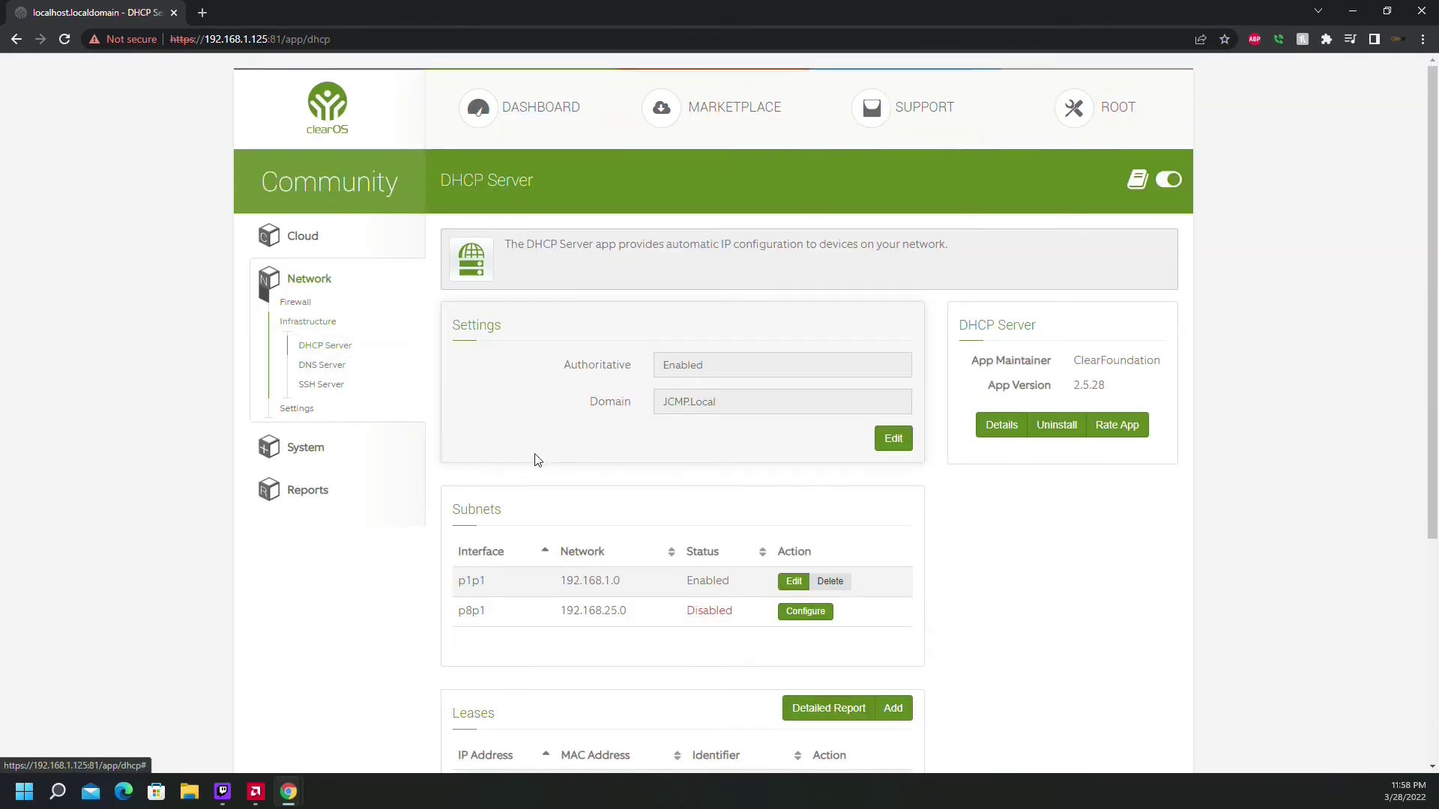
Review the DHCP Server's settings, subnets and active leases
scroll(560, 454, down, 4)
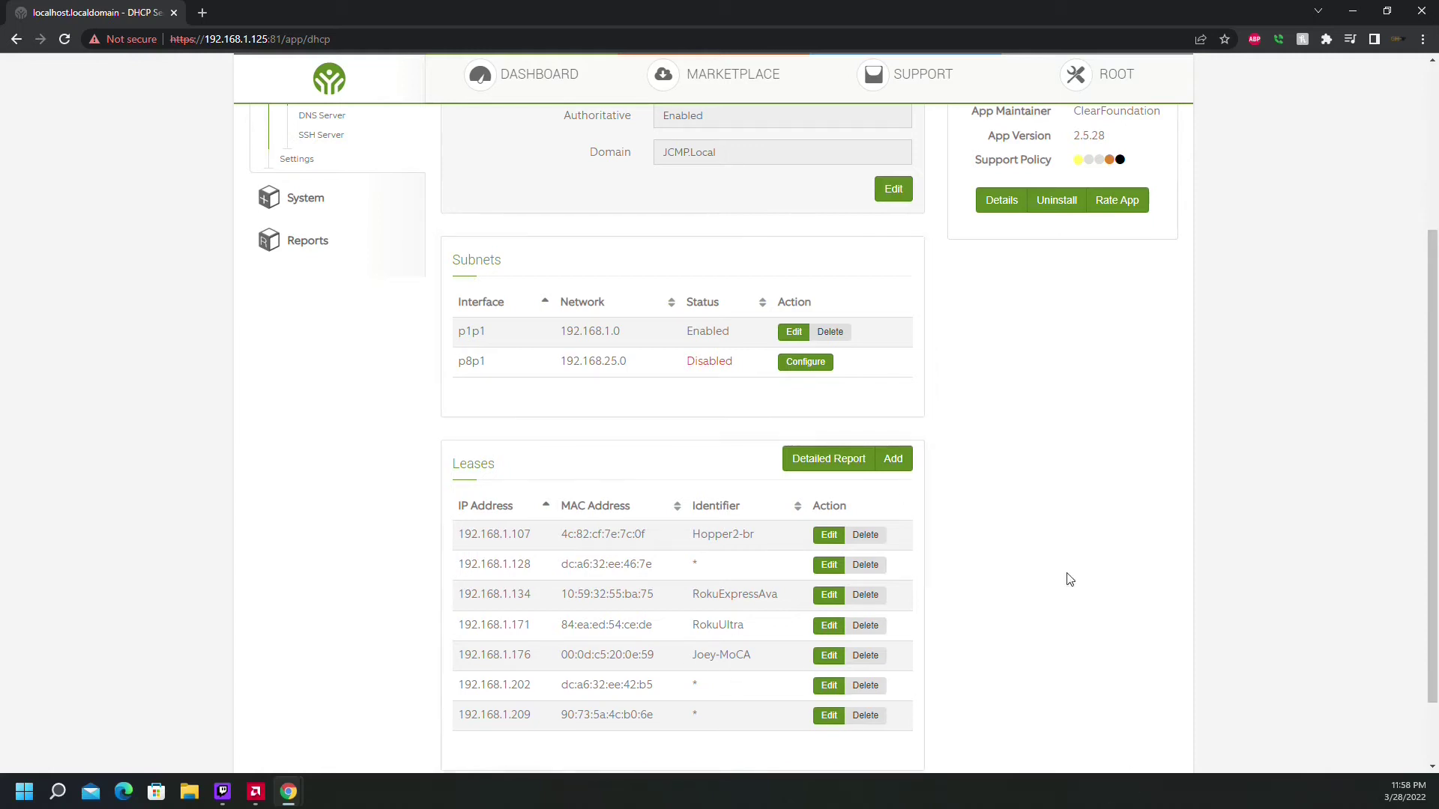
scroll(870, 397, down, 2)
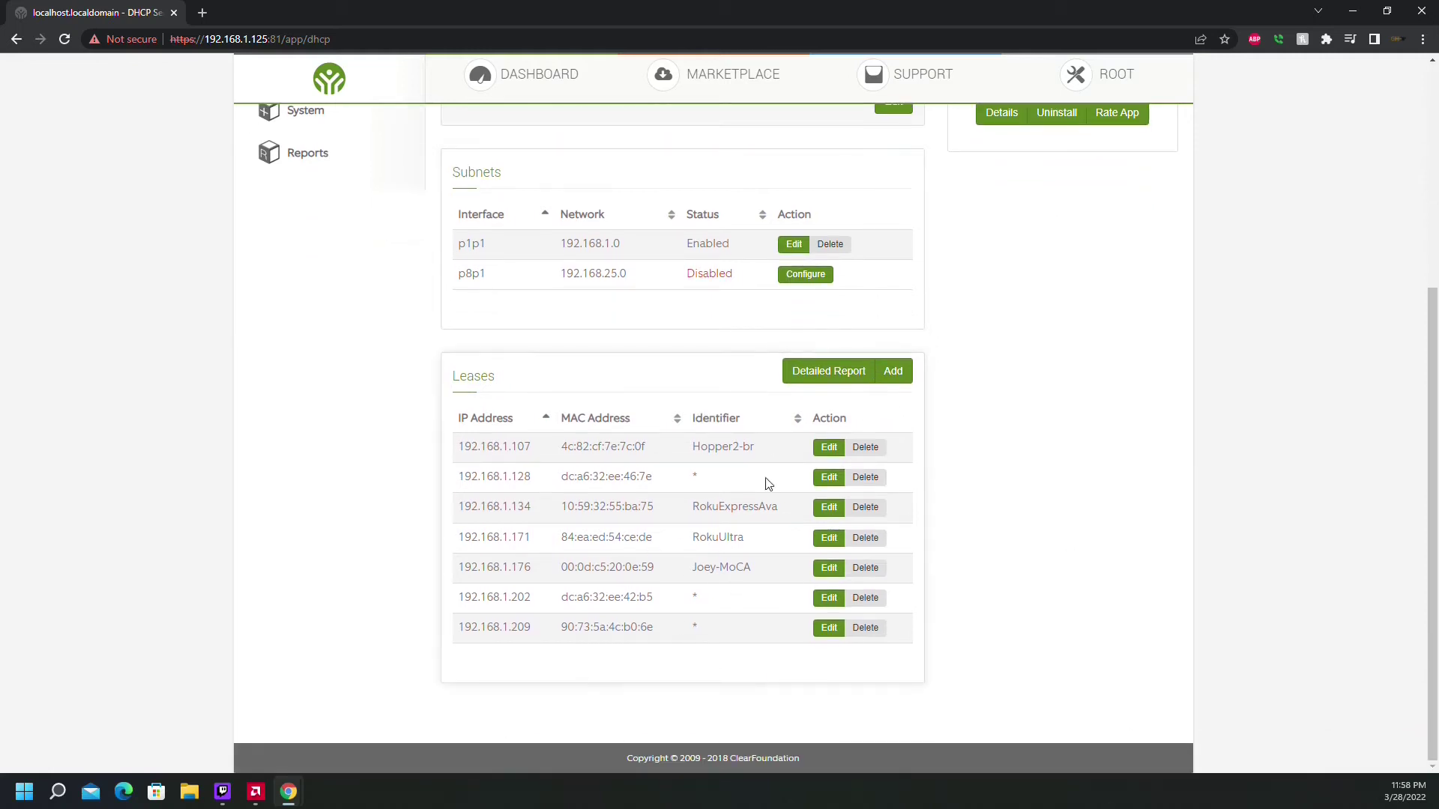
scroll(950, 526, up, 5)
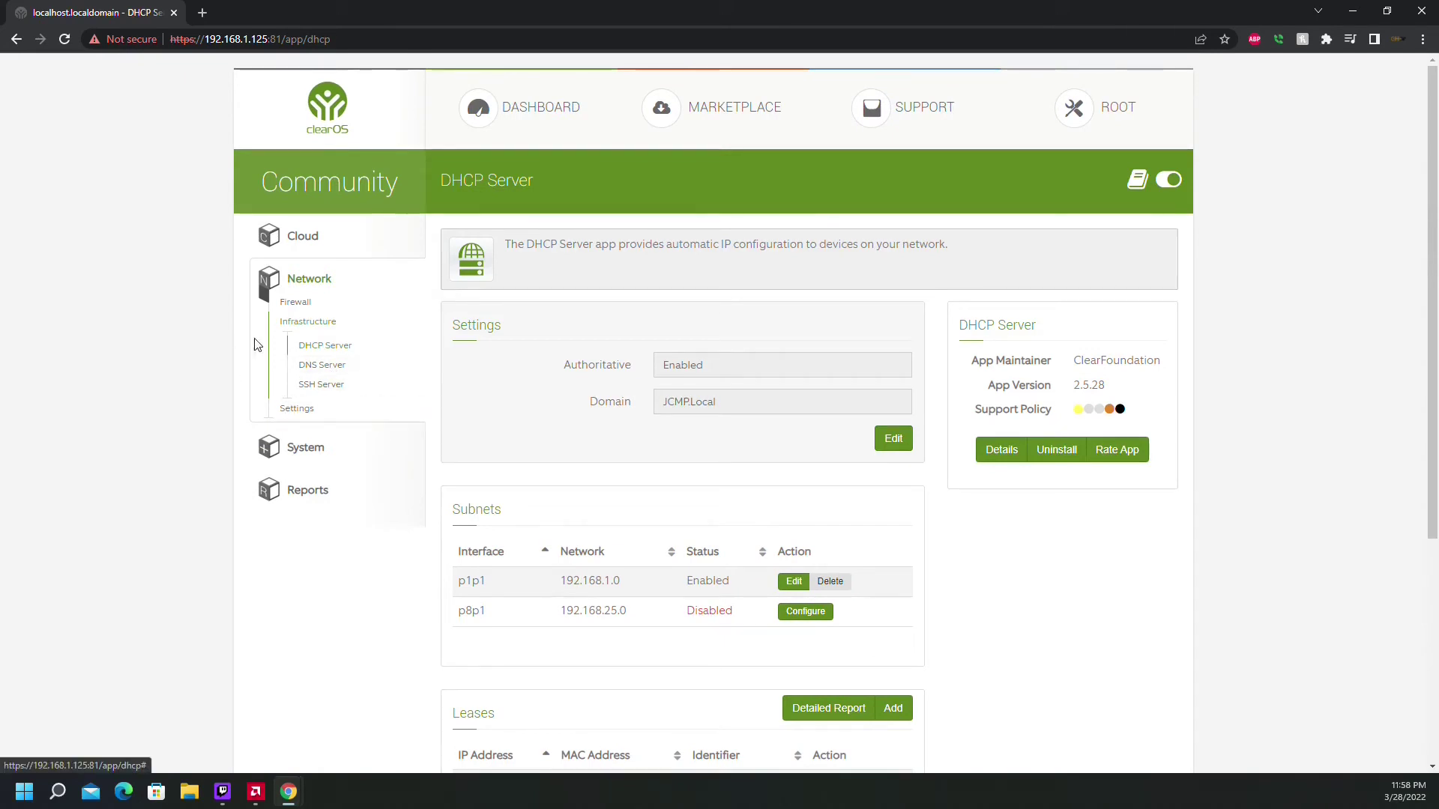
scroll(255, 349, down, 1)
scroll(279, 344, up, 1)
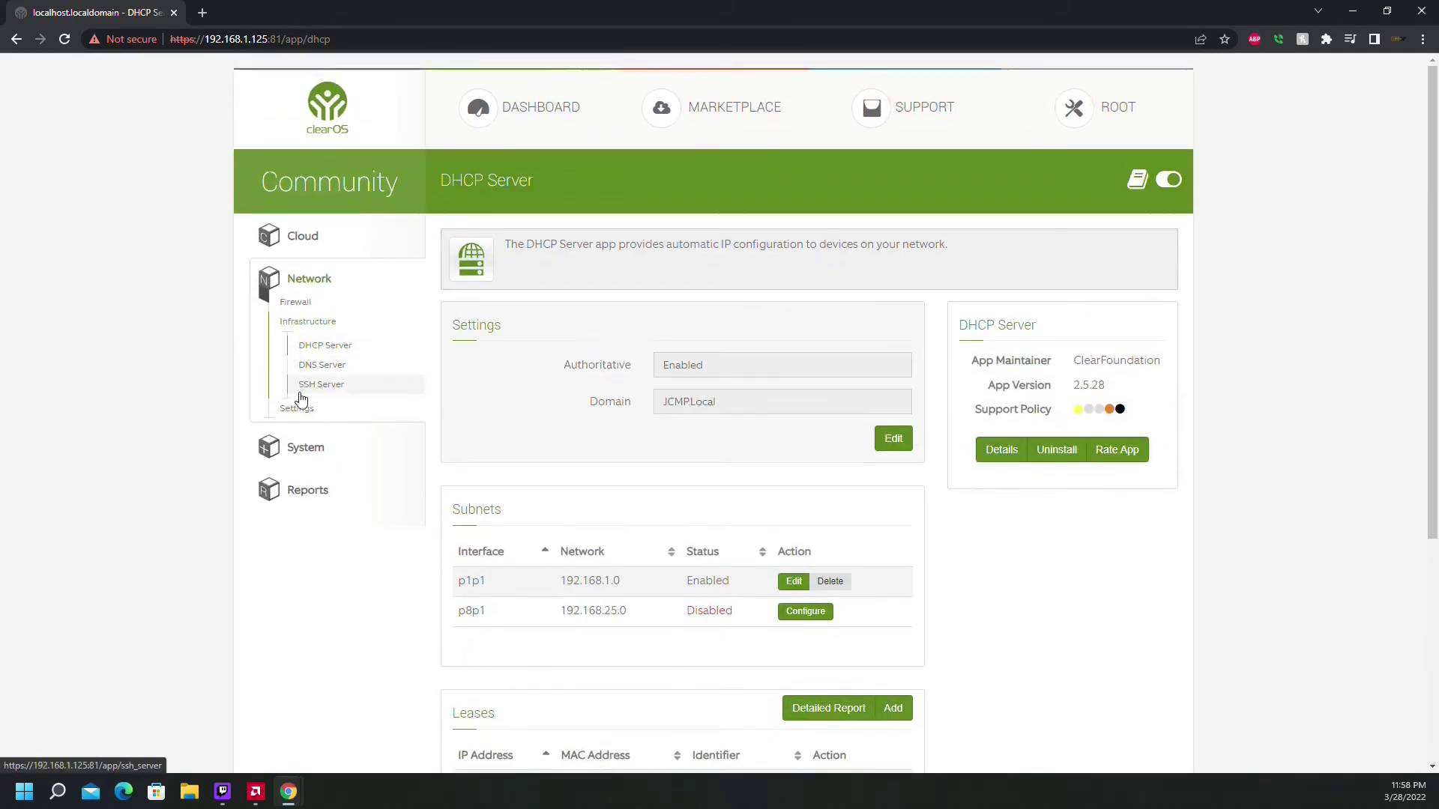
Look through the Firewall and Settings groups of the Network section
click(305, 302)
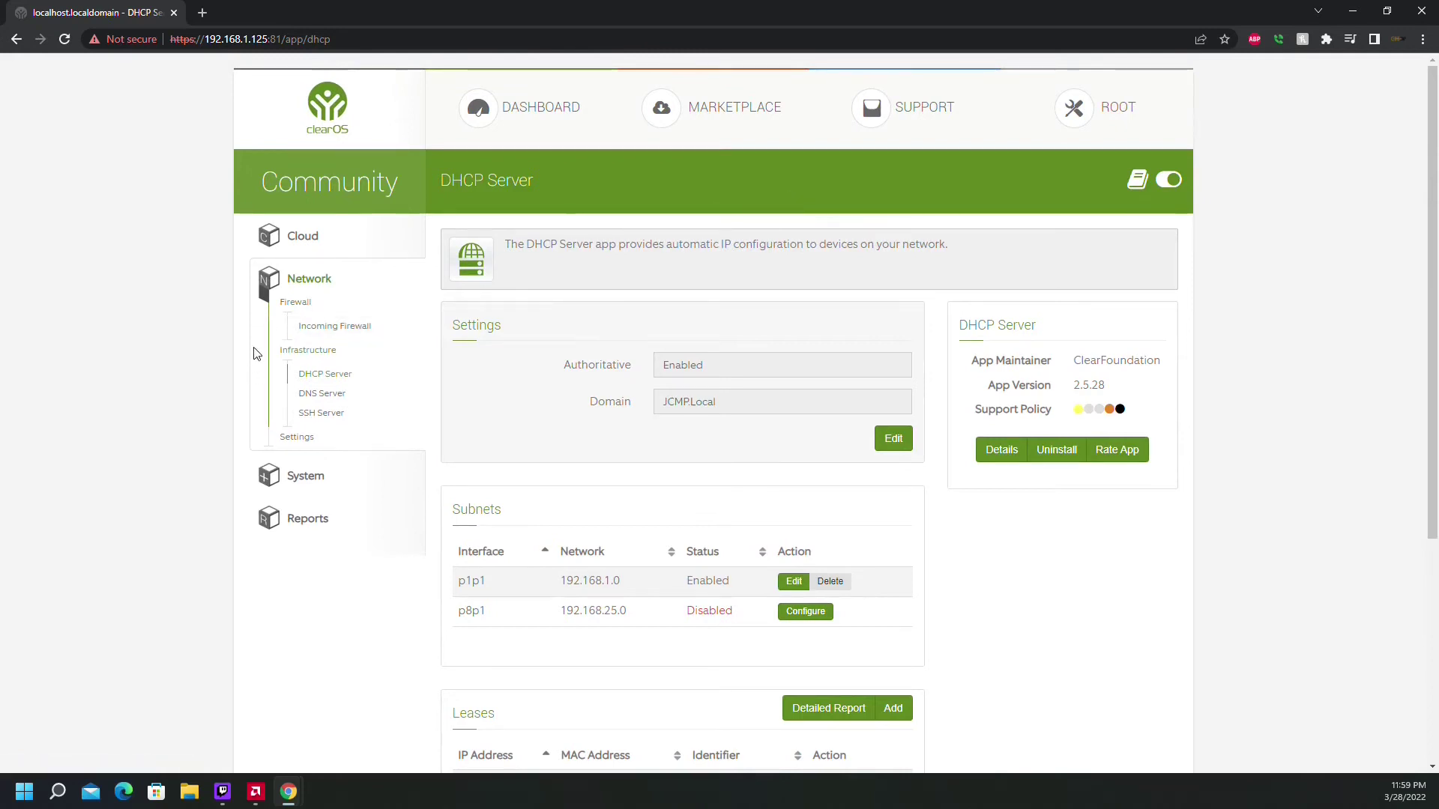
click(307, 438)
scroll(360, 389, down, 1)
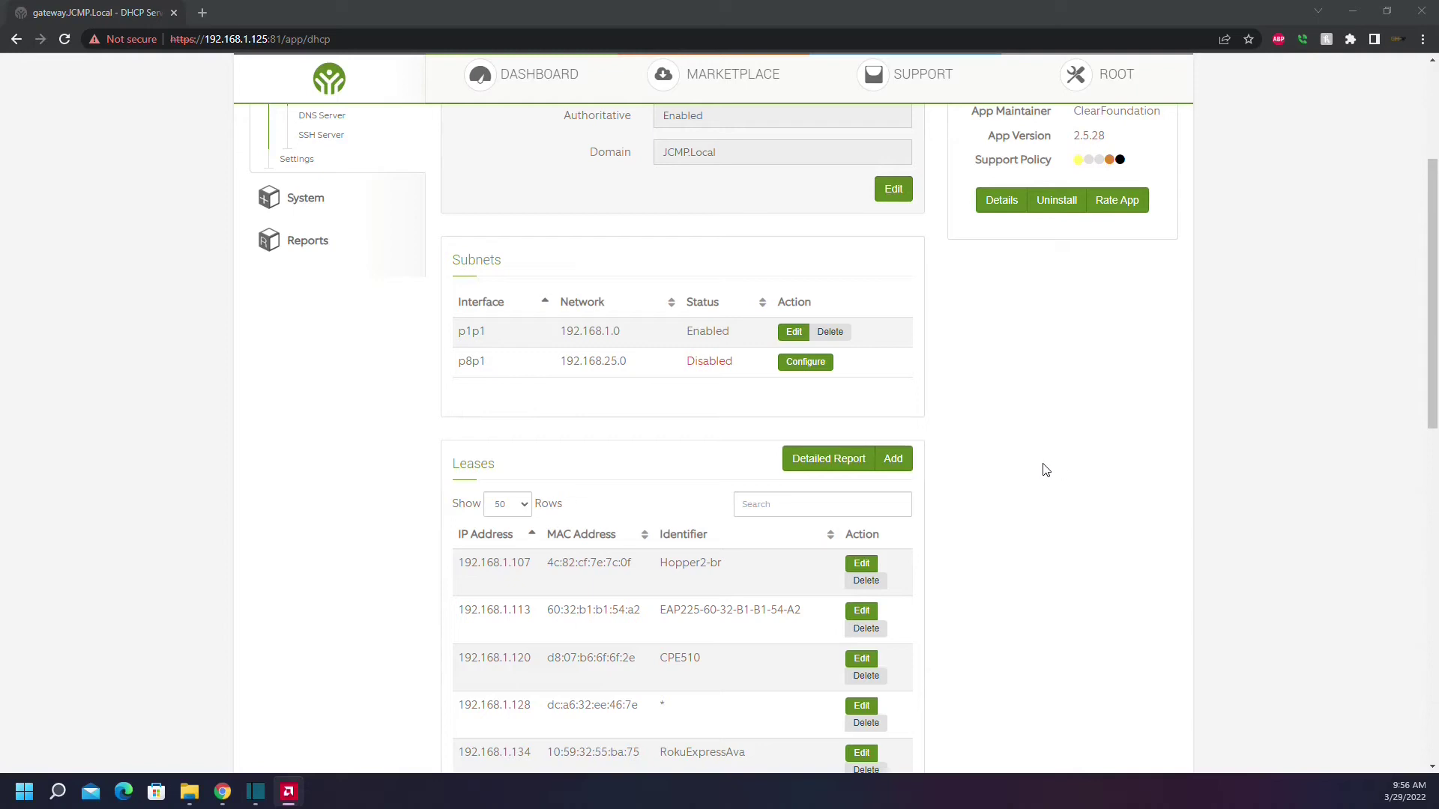
Examine the updated DHCP lease list together with the configured subnets
scroll(1072, 472, down, 3)
scroll(1079, 487, up, 7)
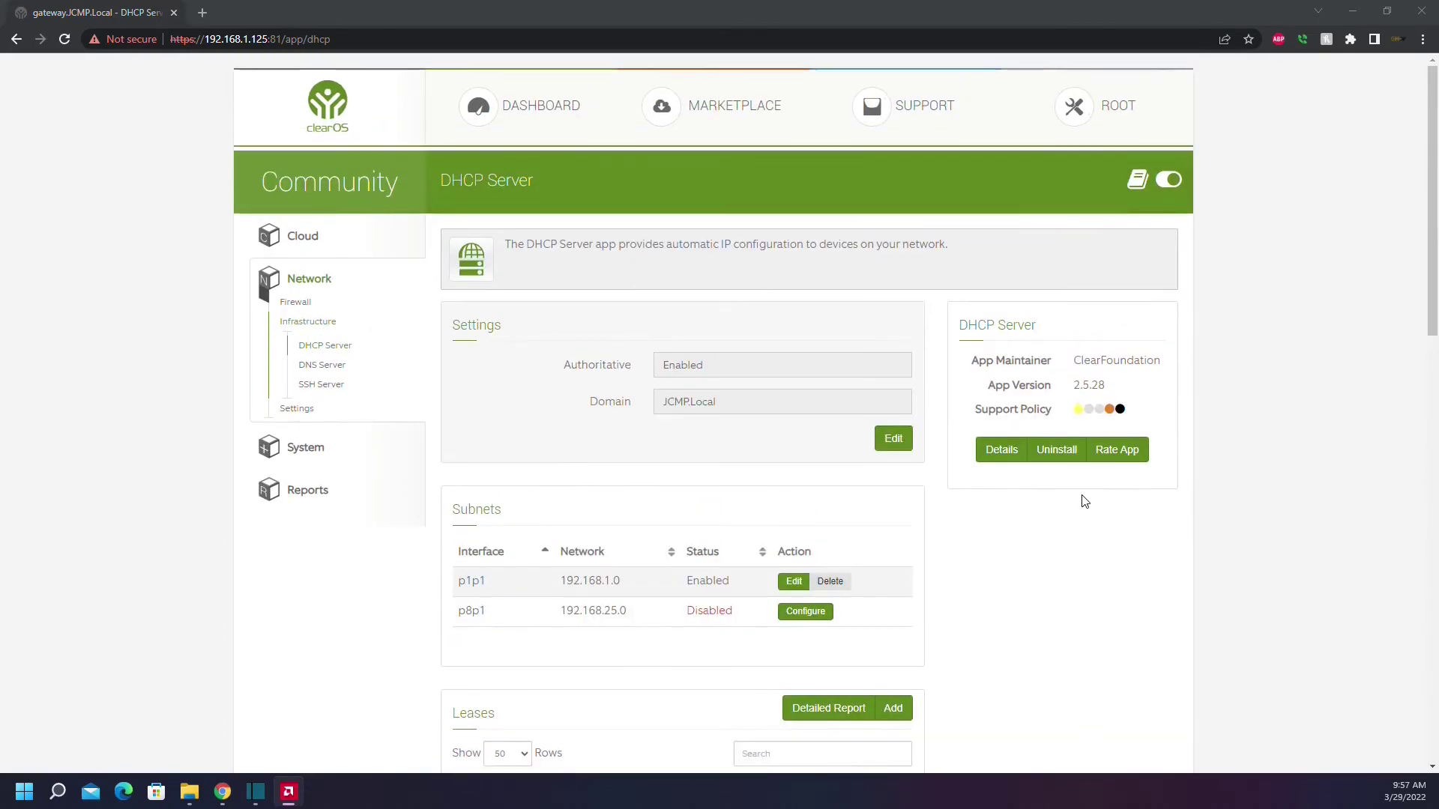
scroll(1086, 516, down, 3)
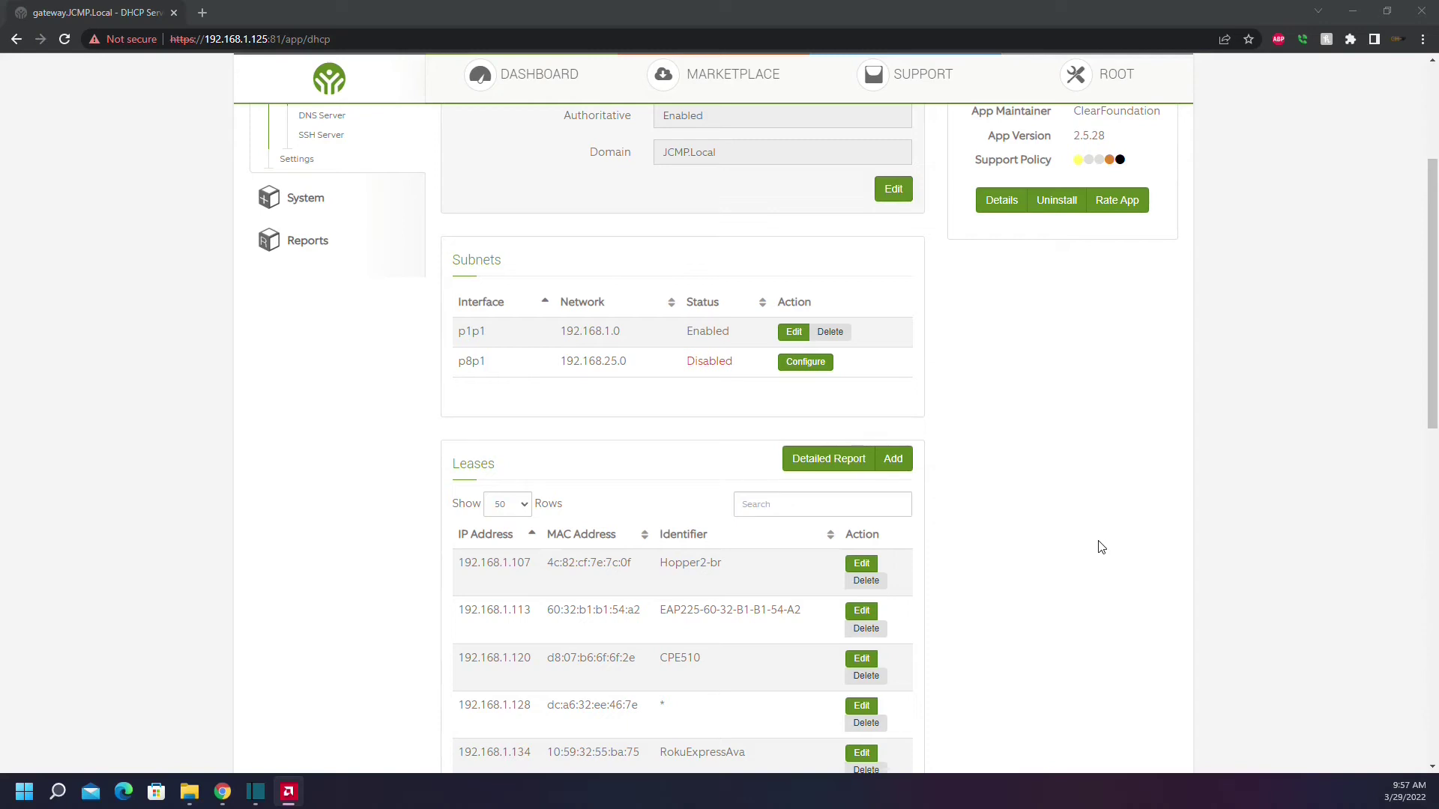
scroll(1072, 524, up, 3)
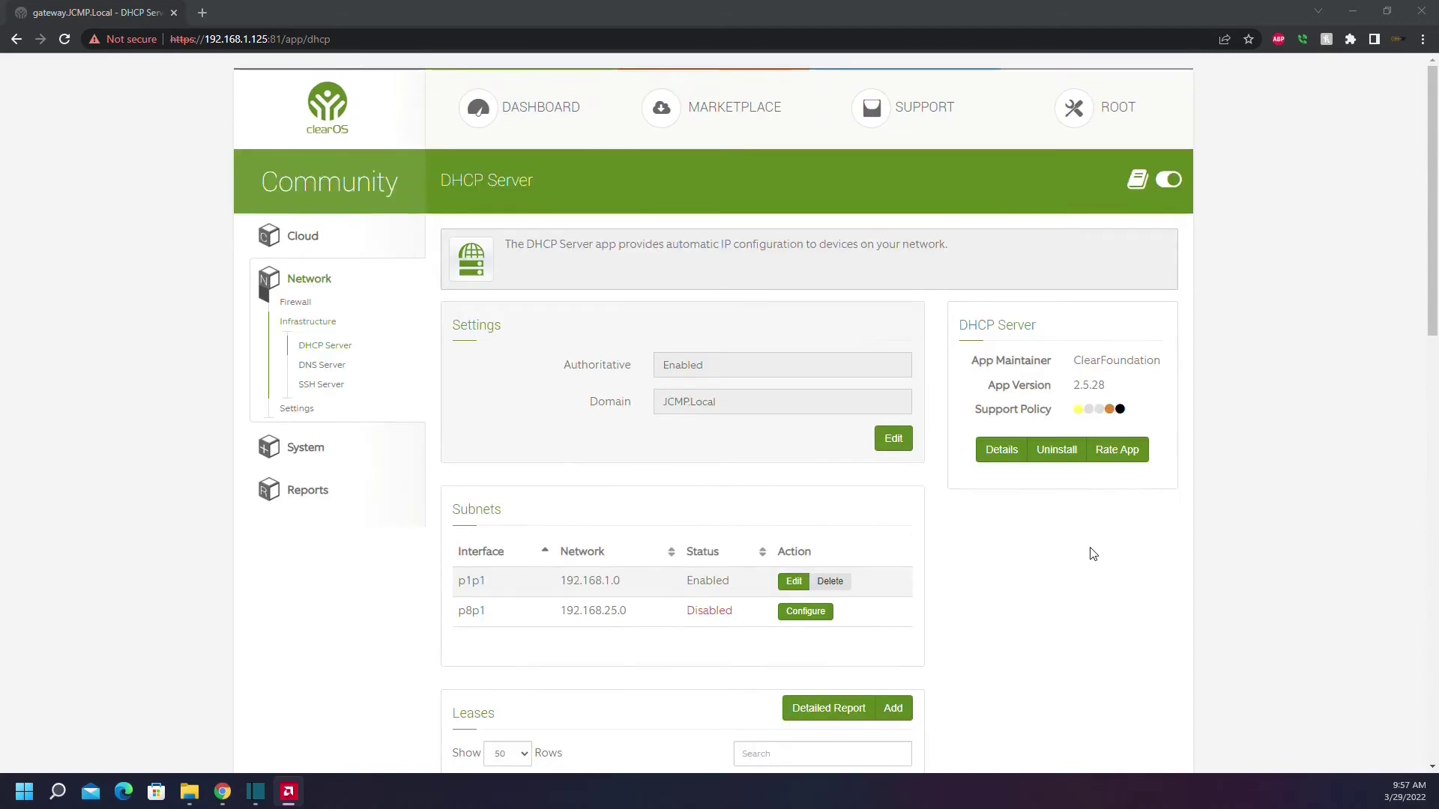
Read through the full list of DHCP leases, checking the IP addresses and device identifiers
scroll(734, 368, down, 5)
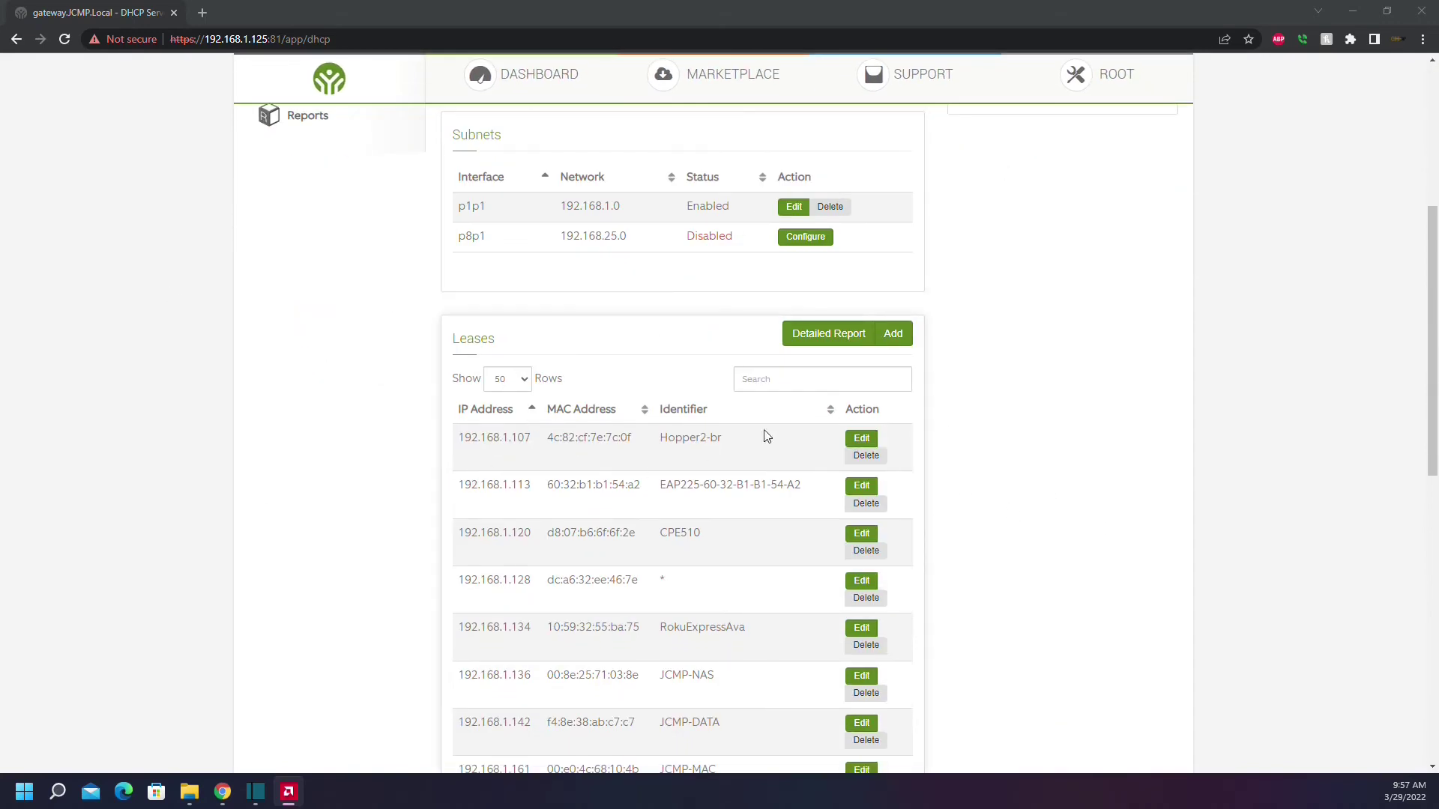
scroll(807, 438, down, 1)
scroll(815, 444, down, 6)
scroll(809, 443, up, 8)
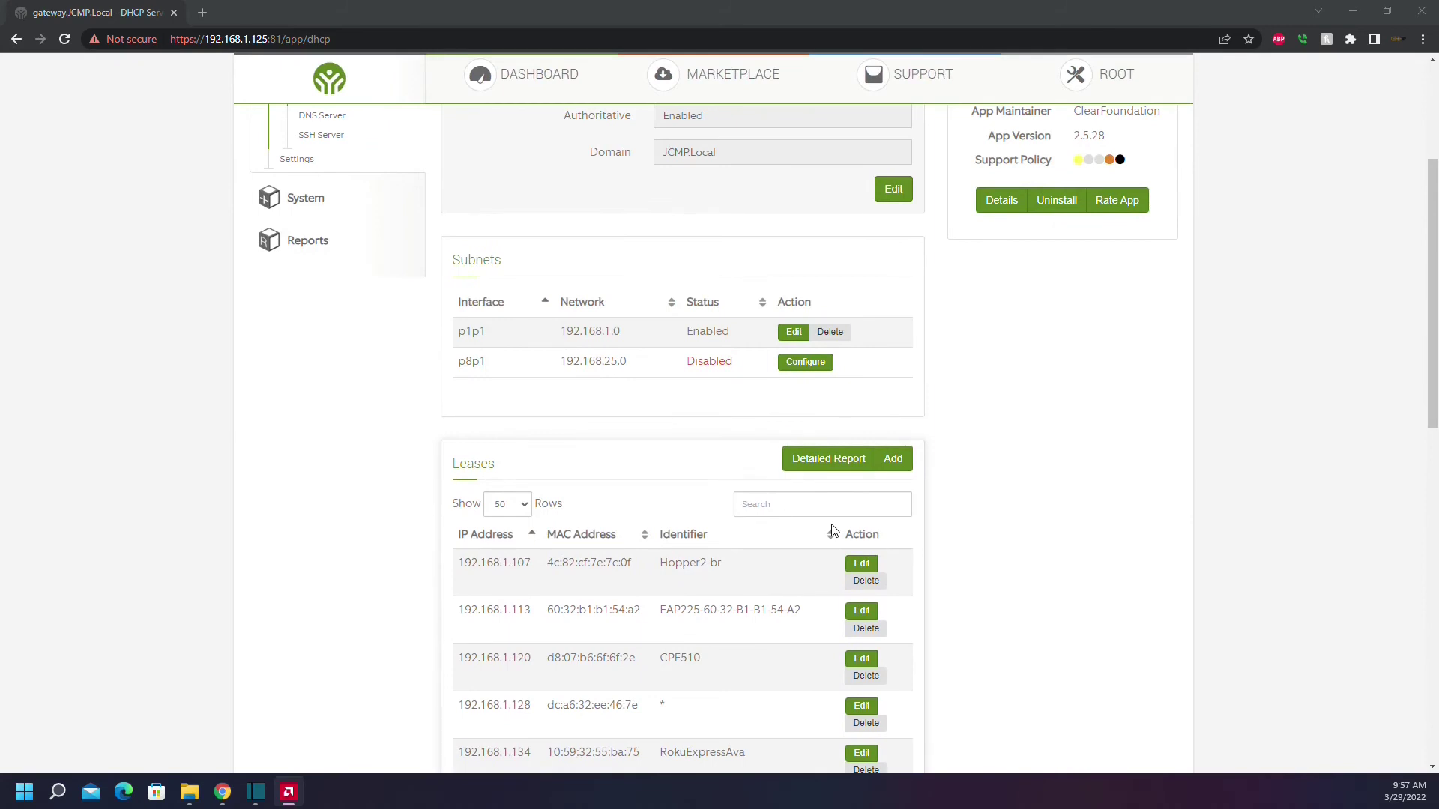
scroll(506, 498, up, 3)
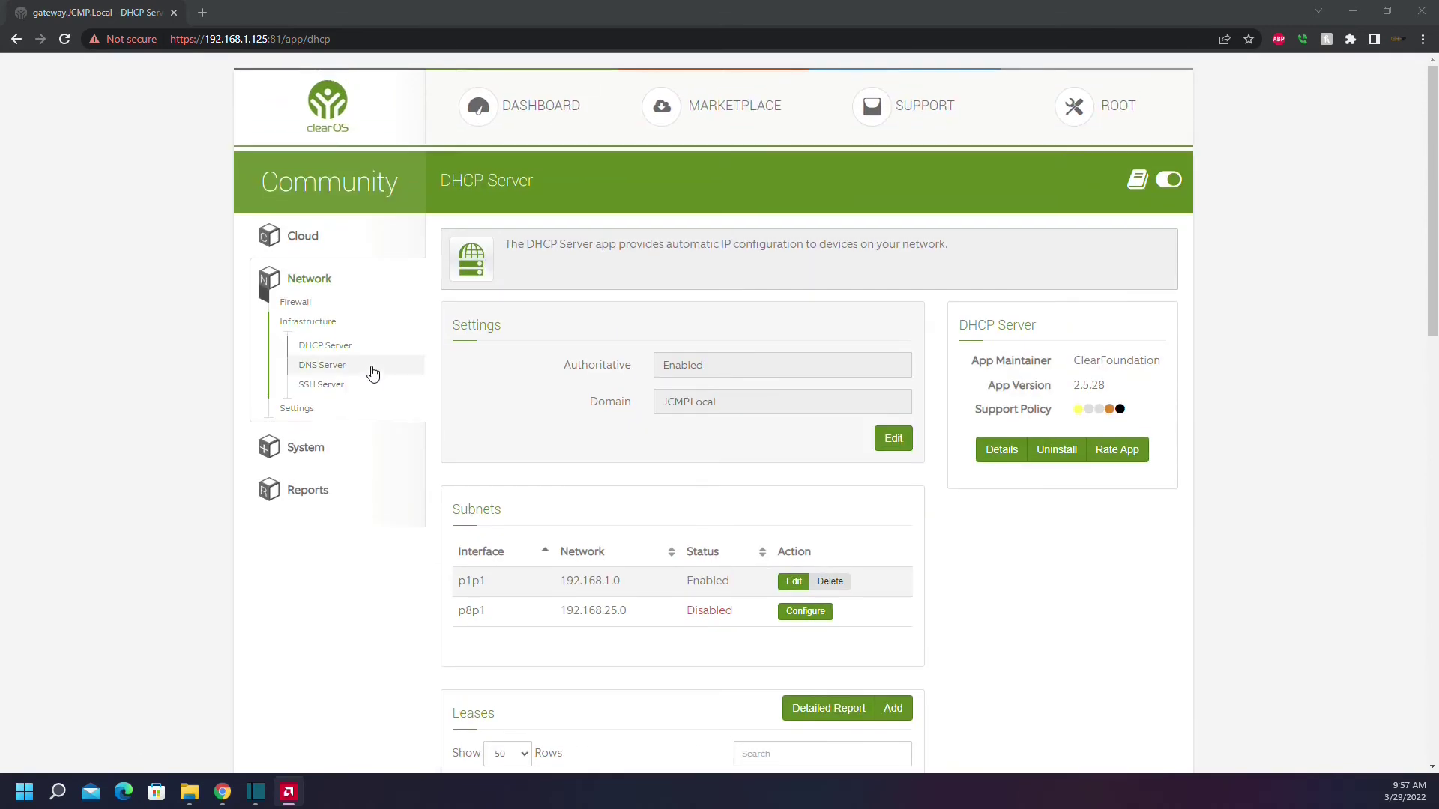
Open the IP Settings app and examine the network interfaces, focusing on the p1p1 LAN interface's IP address
click(297, 413)
click(320, 432)
scroll(749, 500, down, 3)
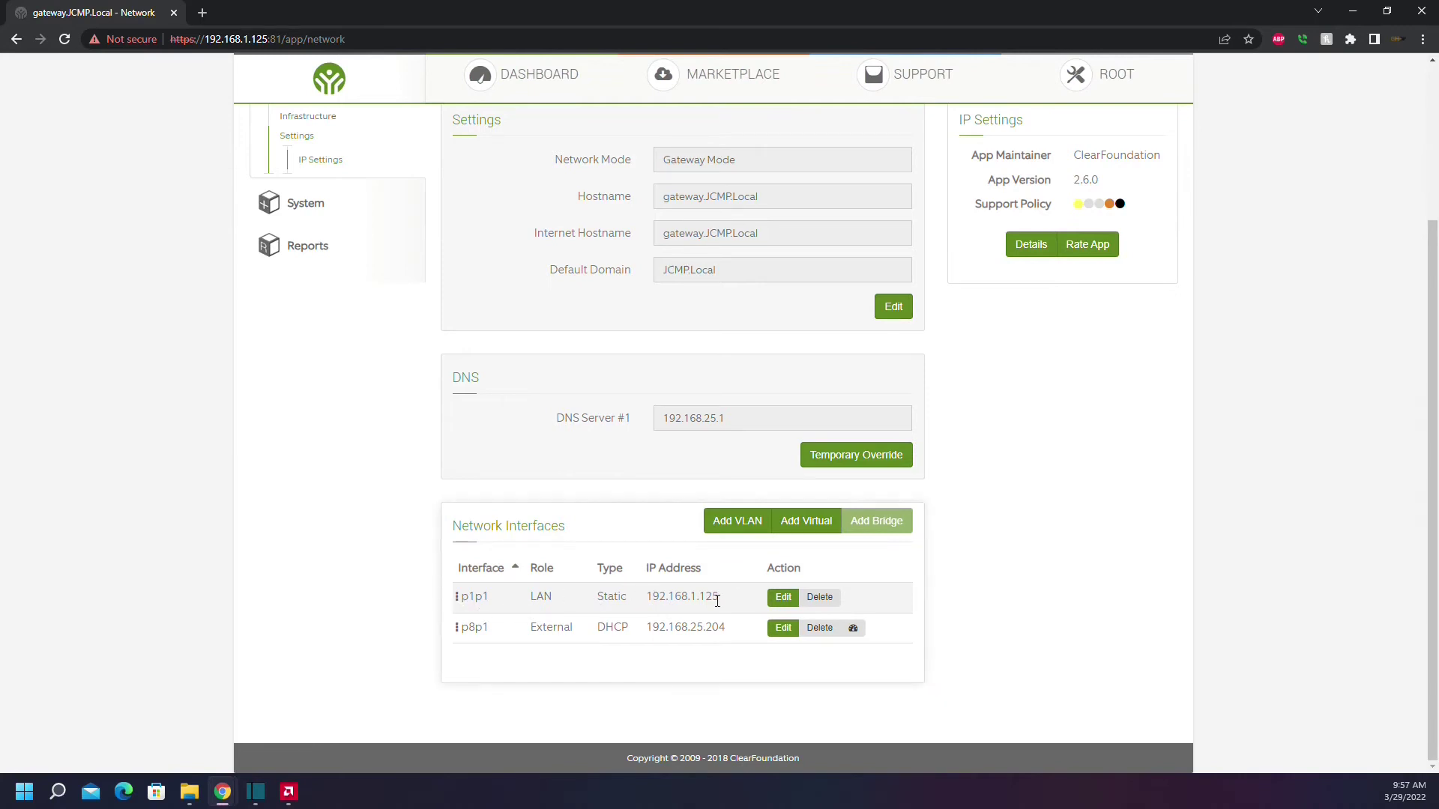
drag(732, 606, 461, 595)
mouse_move(732, 606)
mouse_down()
mouse_move(646, 609)
mouse_move(721, 601)
mouse_up()
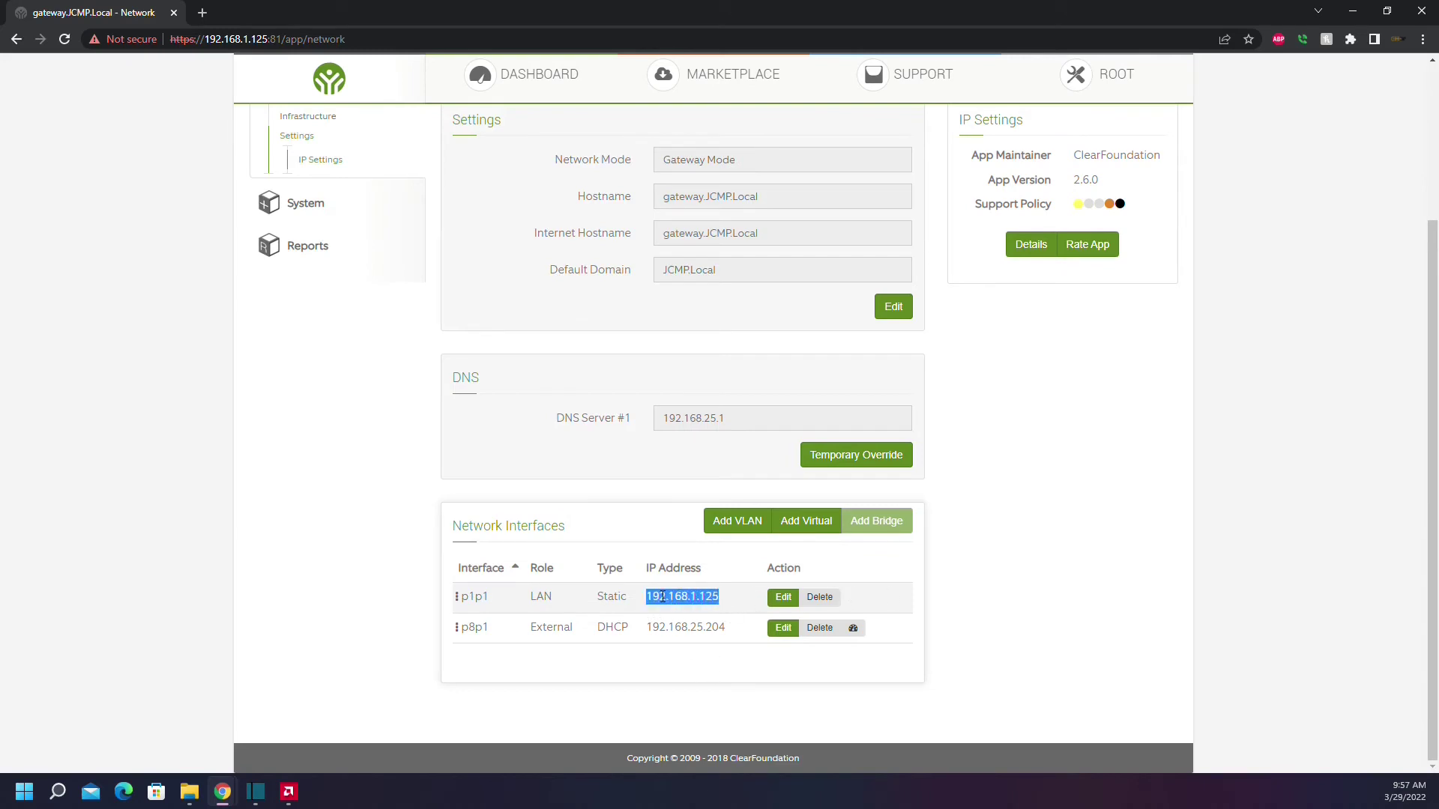
drag(723, 611, 646, 597)
scroll(607, 580, up, 3)
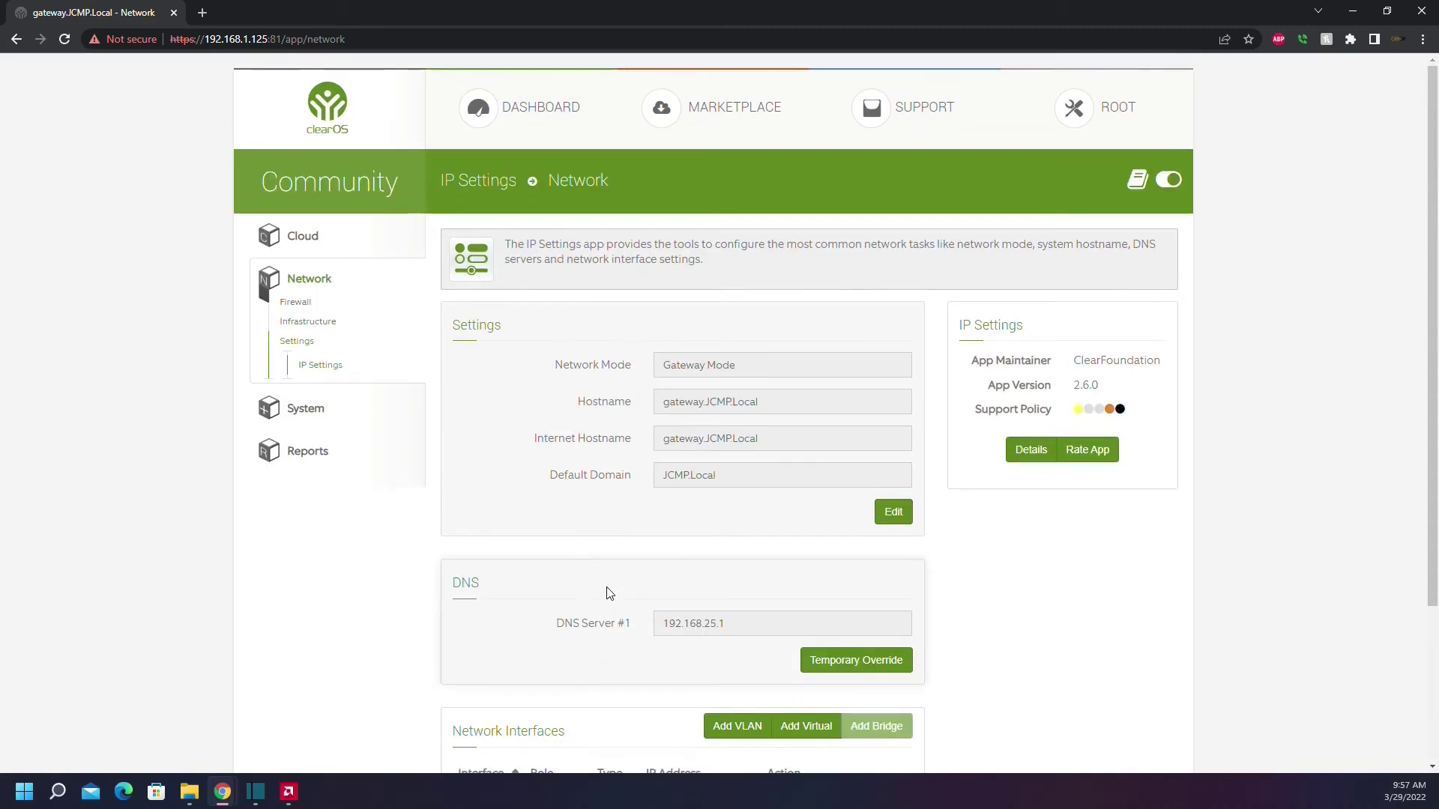
Return to the DHCP Server app and check the p1p1 and p8p1 subnets against the complete lease list
click(308, 322)
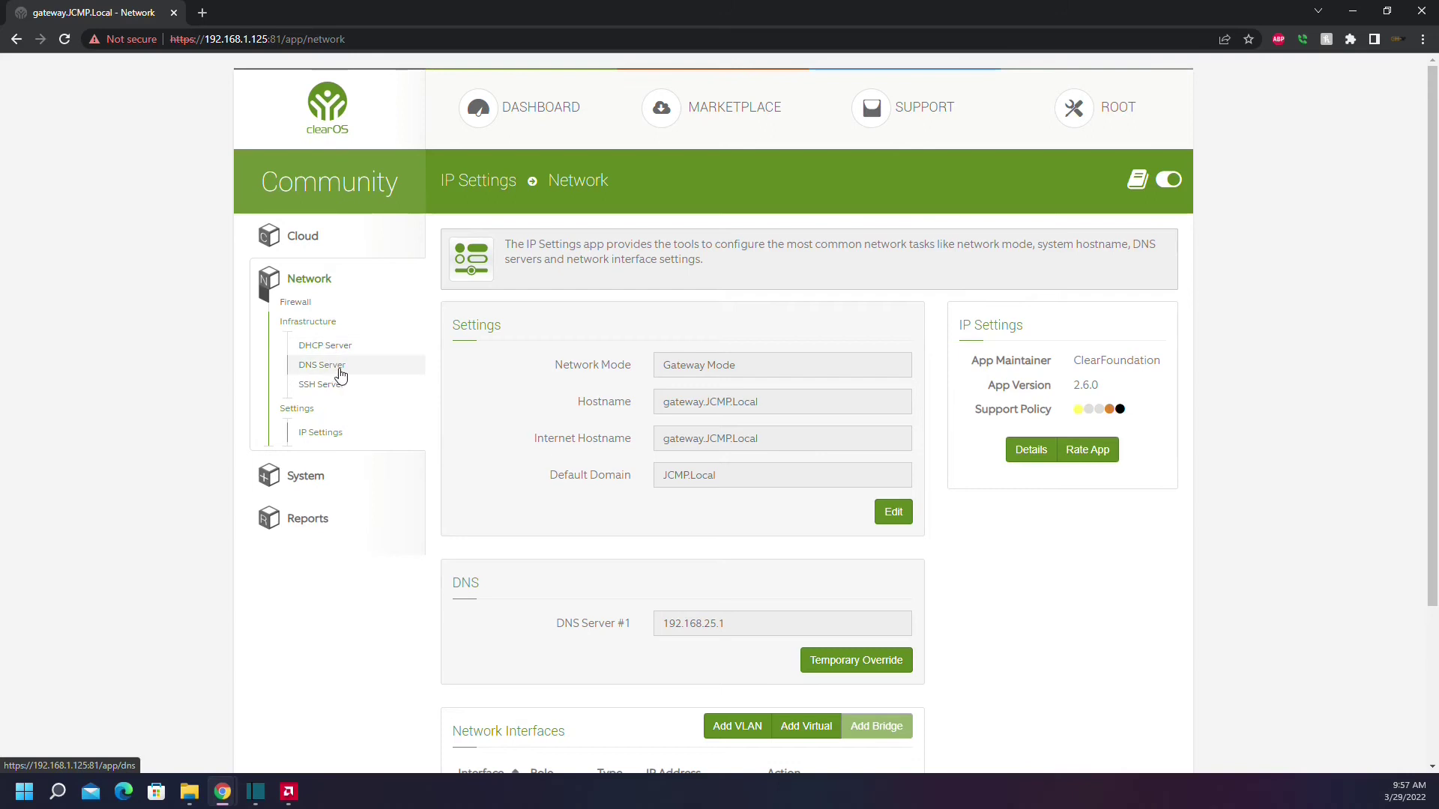
click(342, 346)
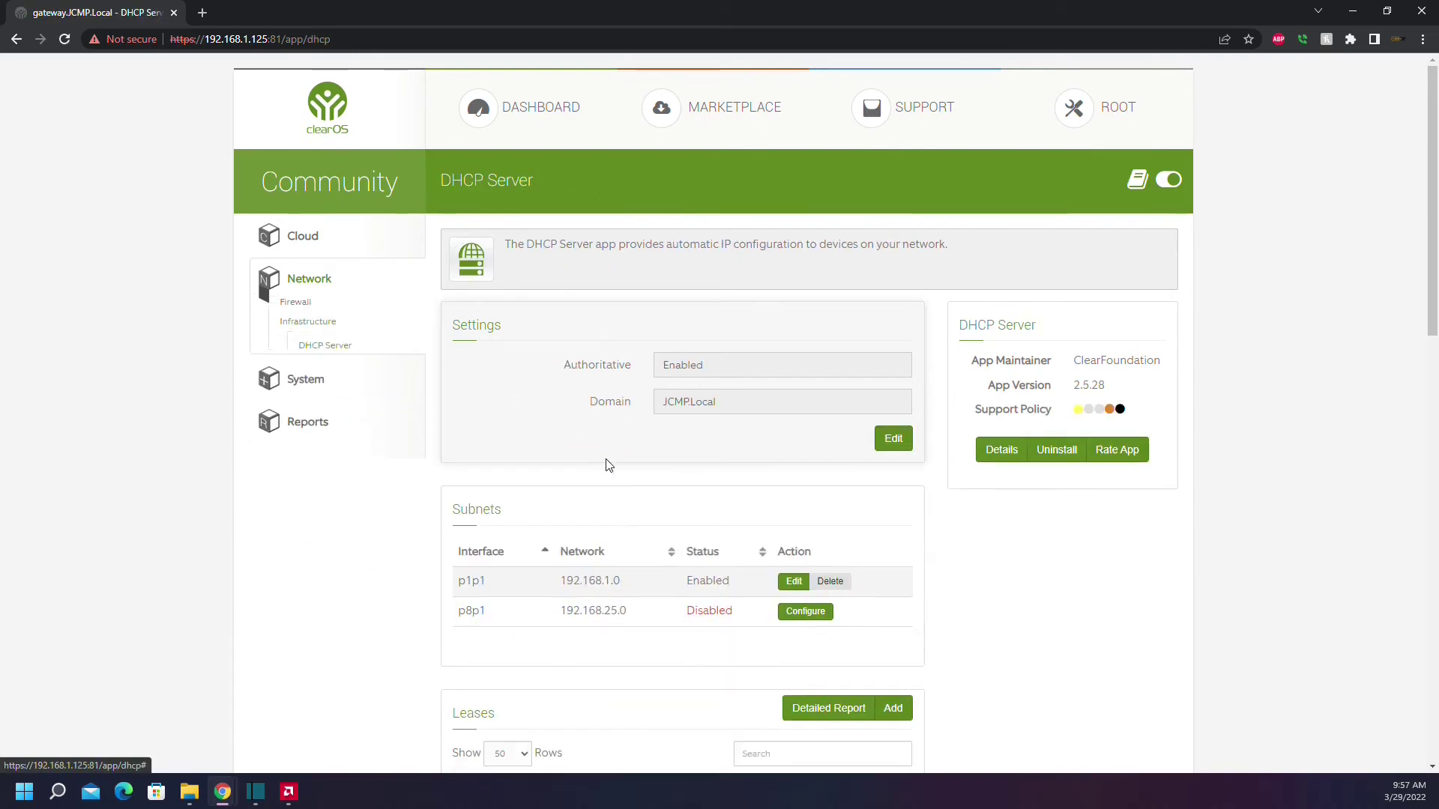
scroll(605, 466, down, 3)
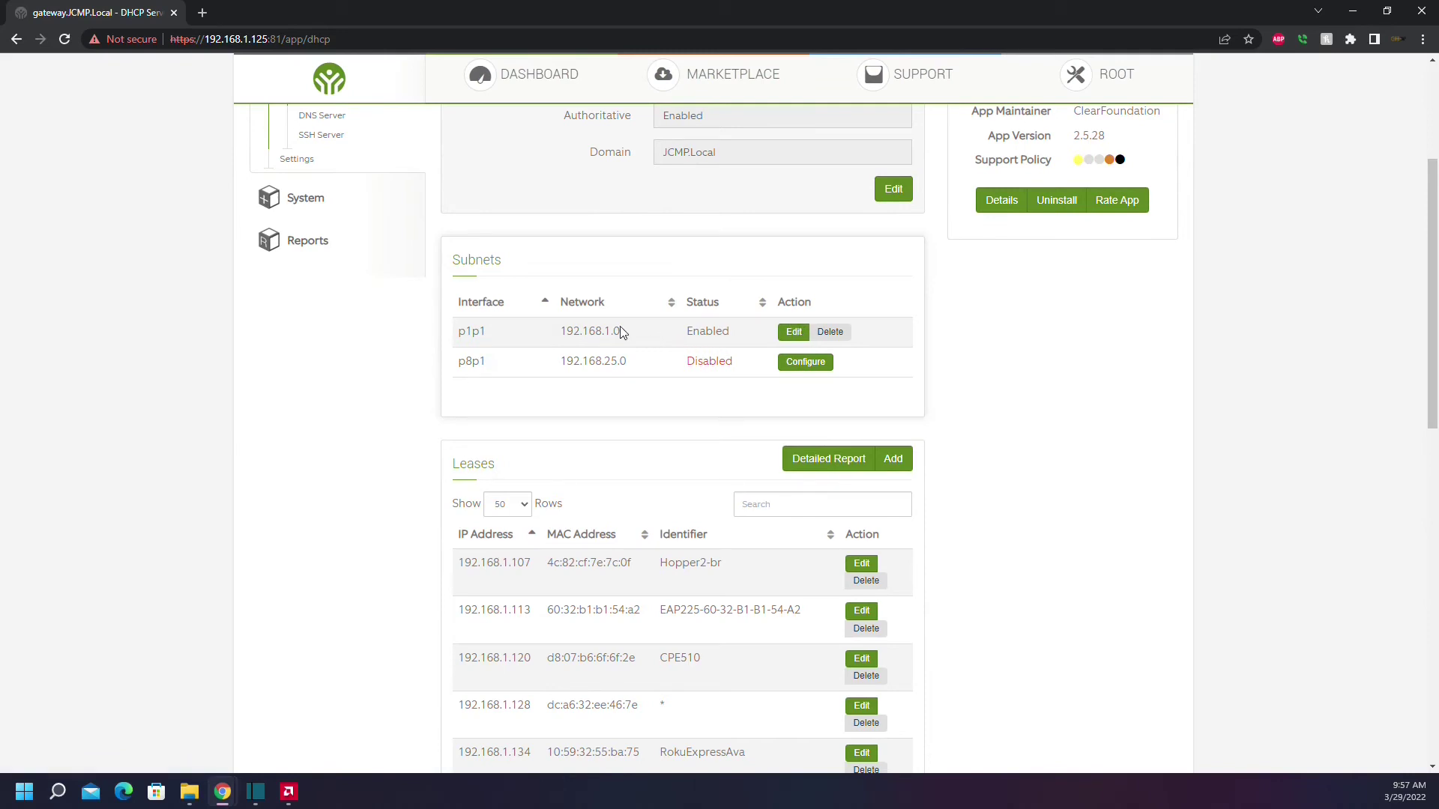
scroll(664, 494, down, 2)
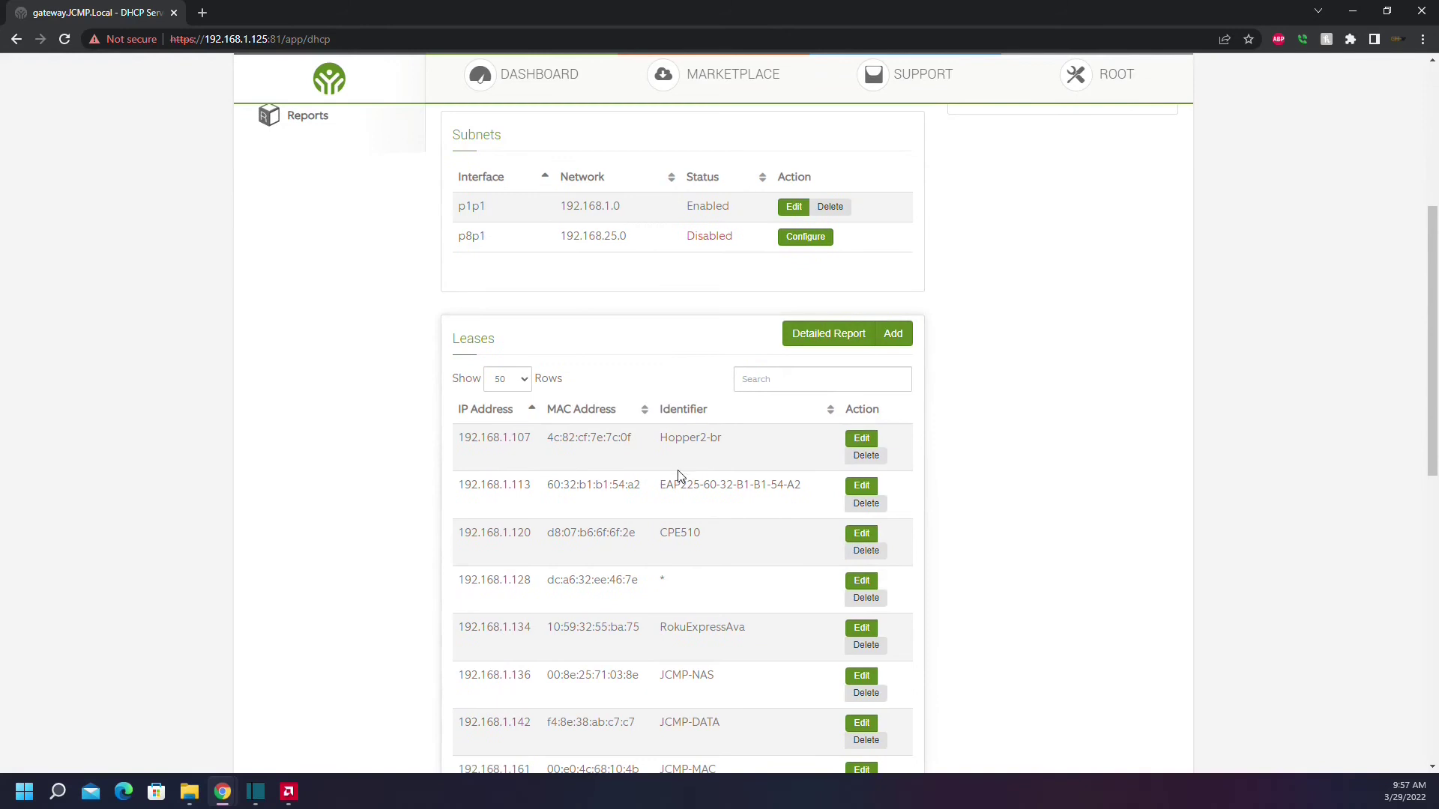
scroll(649, 601, down, 10)
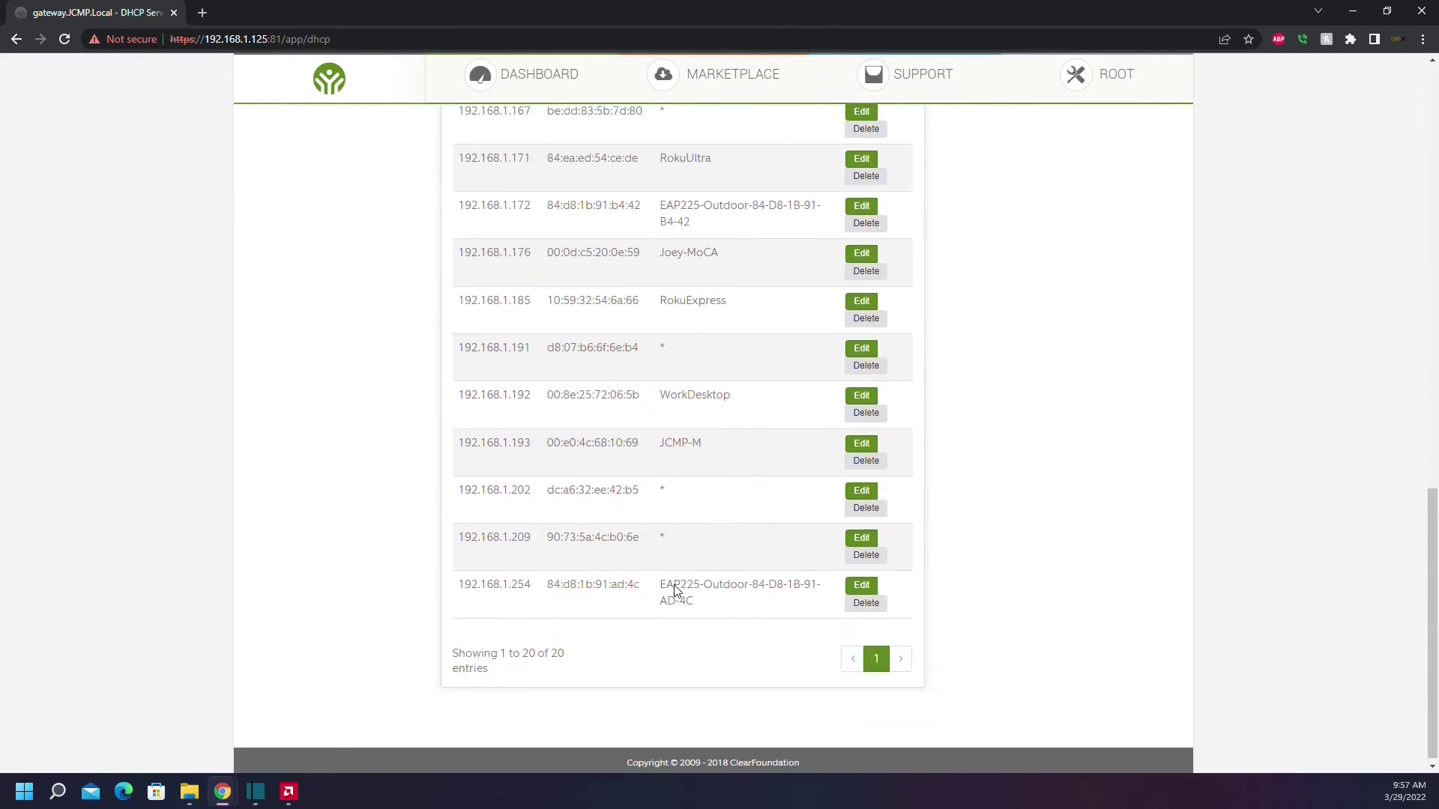
scroll(778, 478, up, 12)
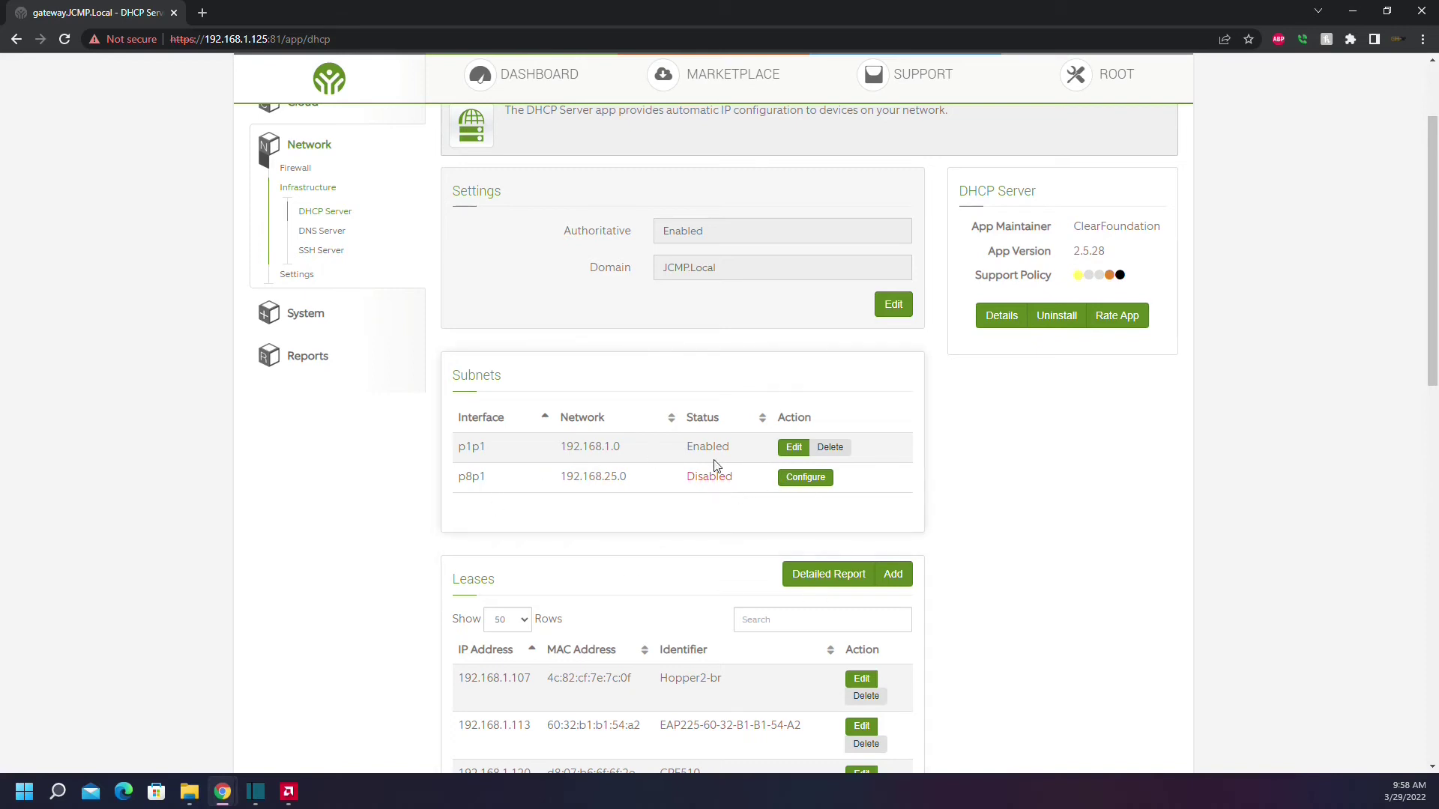
Set DNS #1 of the p1p1 DHCP subnet to 8.8.8.8 and save the subnet
click(794, 449)
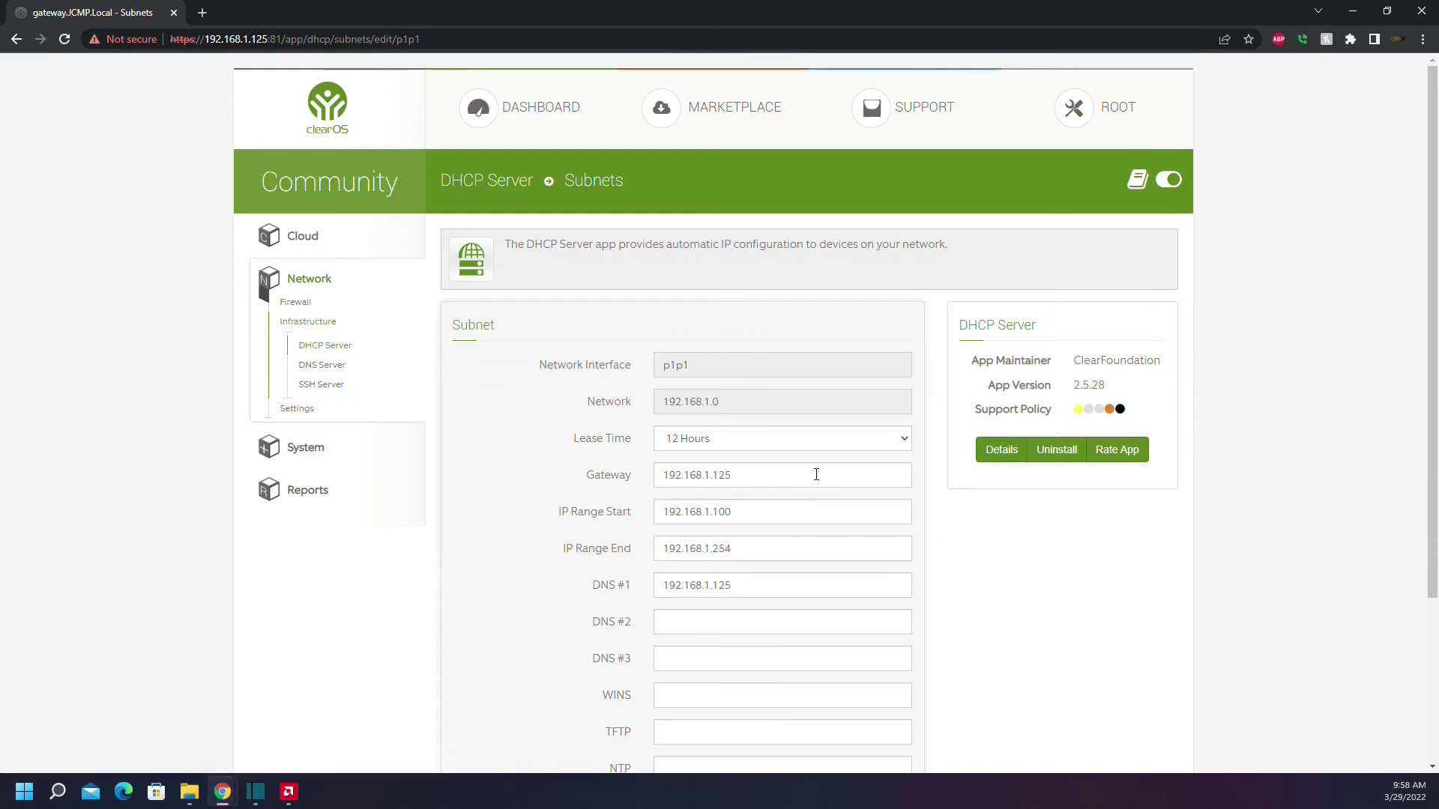
scroll(780, 507, down, 2)
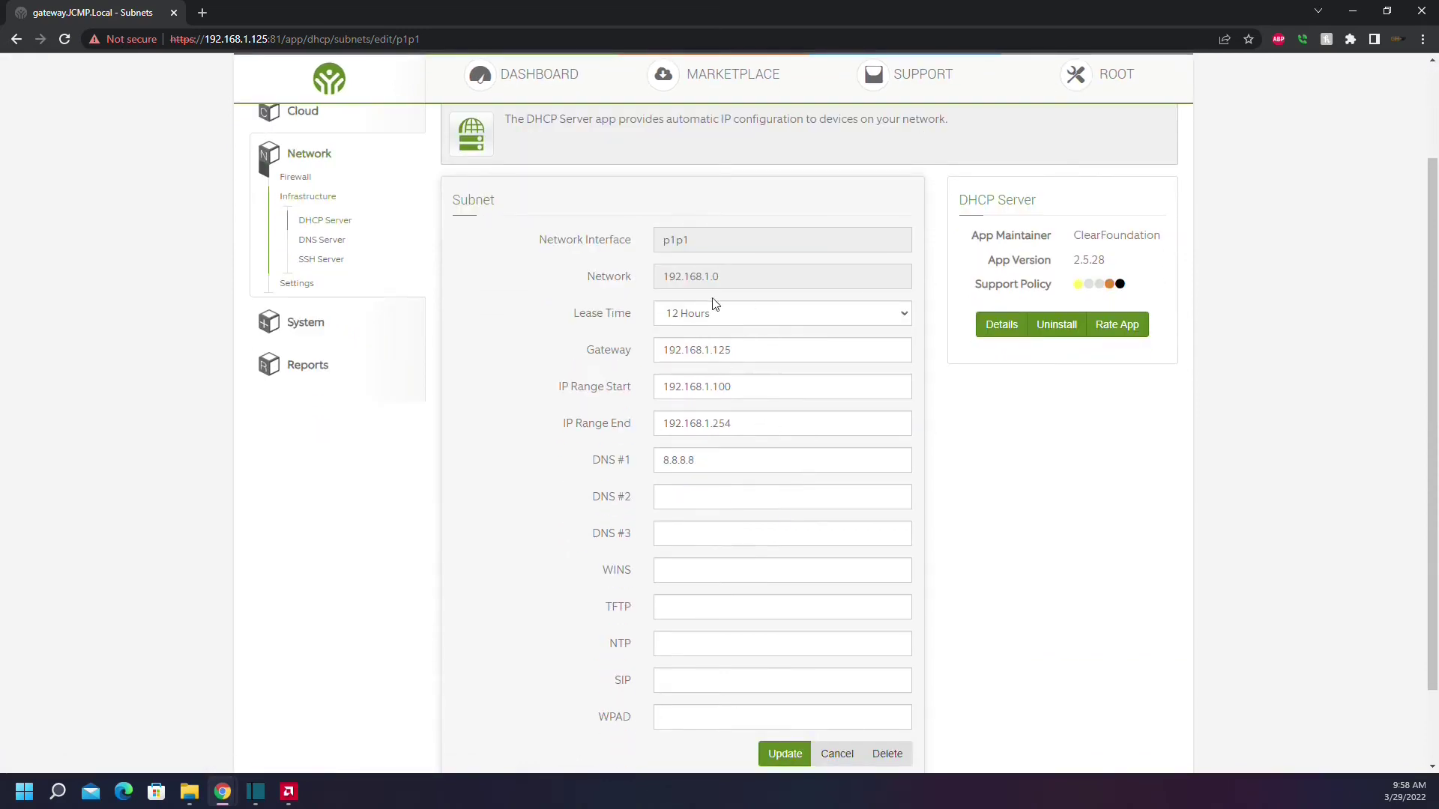
scroll(907, 502, down, 2)
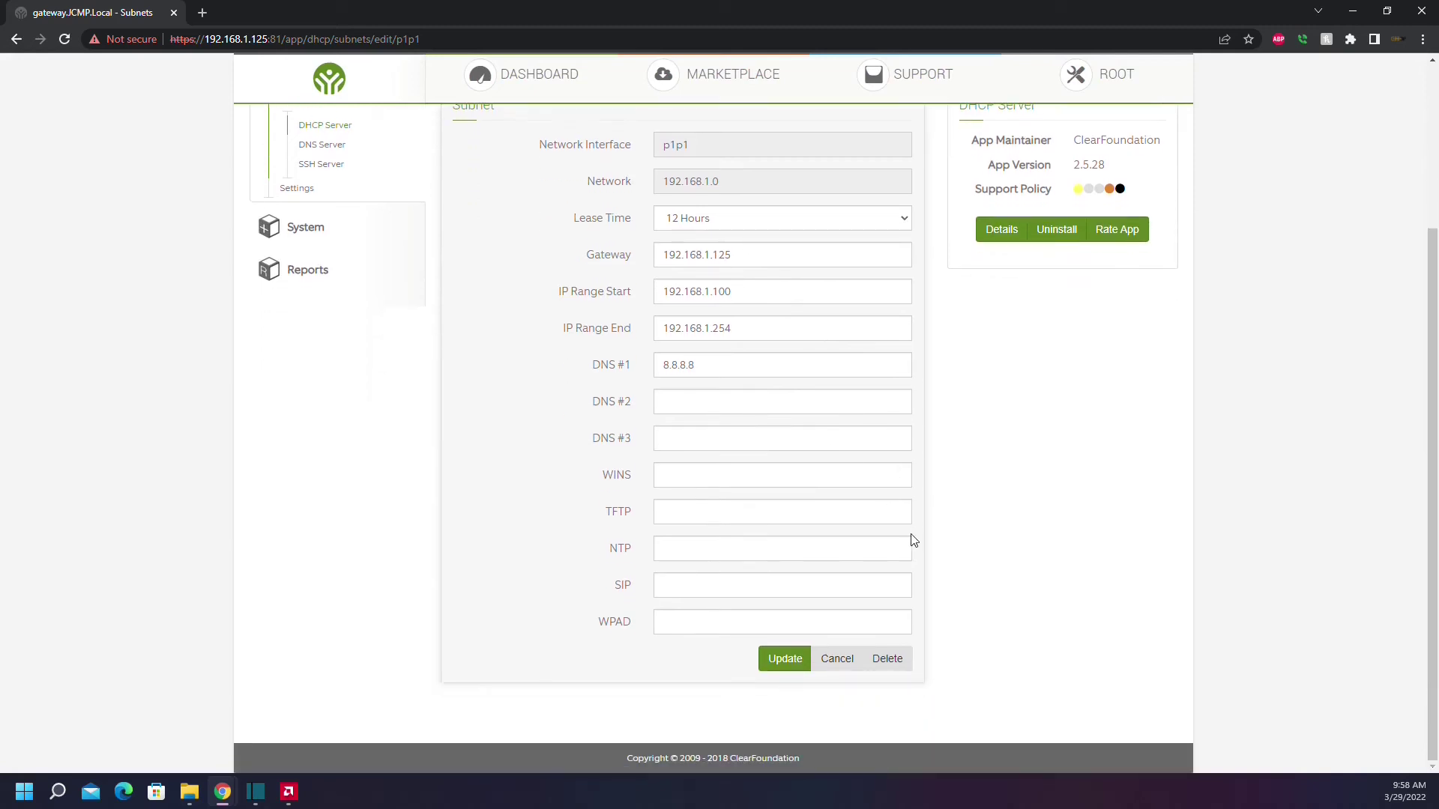
click(785, 659)
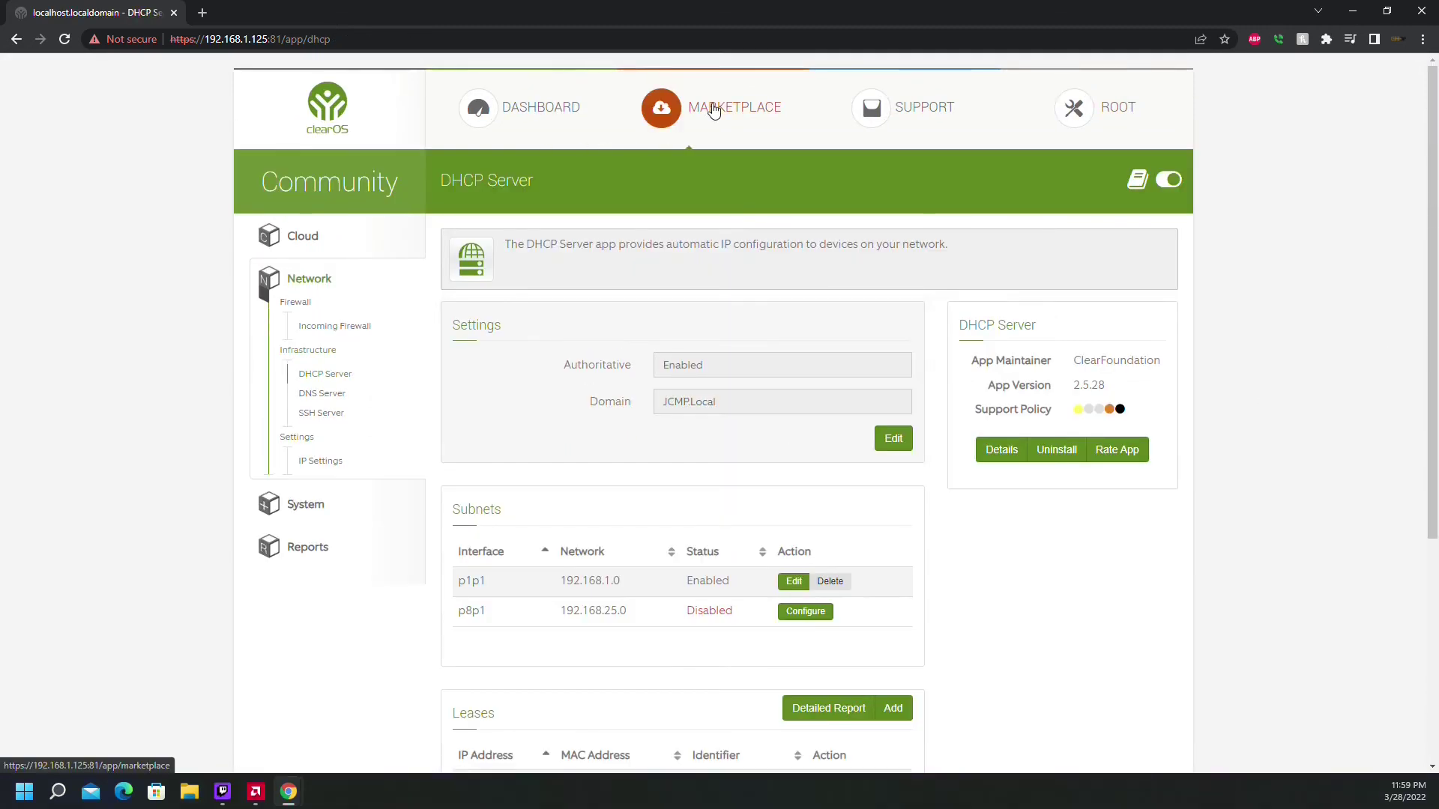
Open the ClearOS Marketplace and browse the available apps with their prices
click(716, 107)
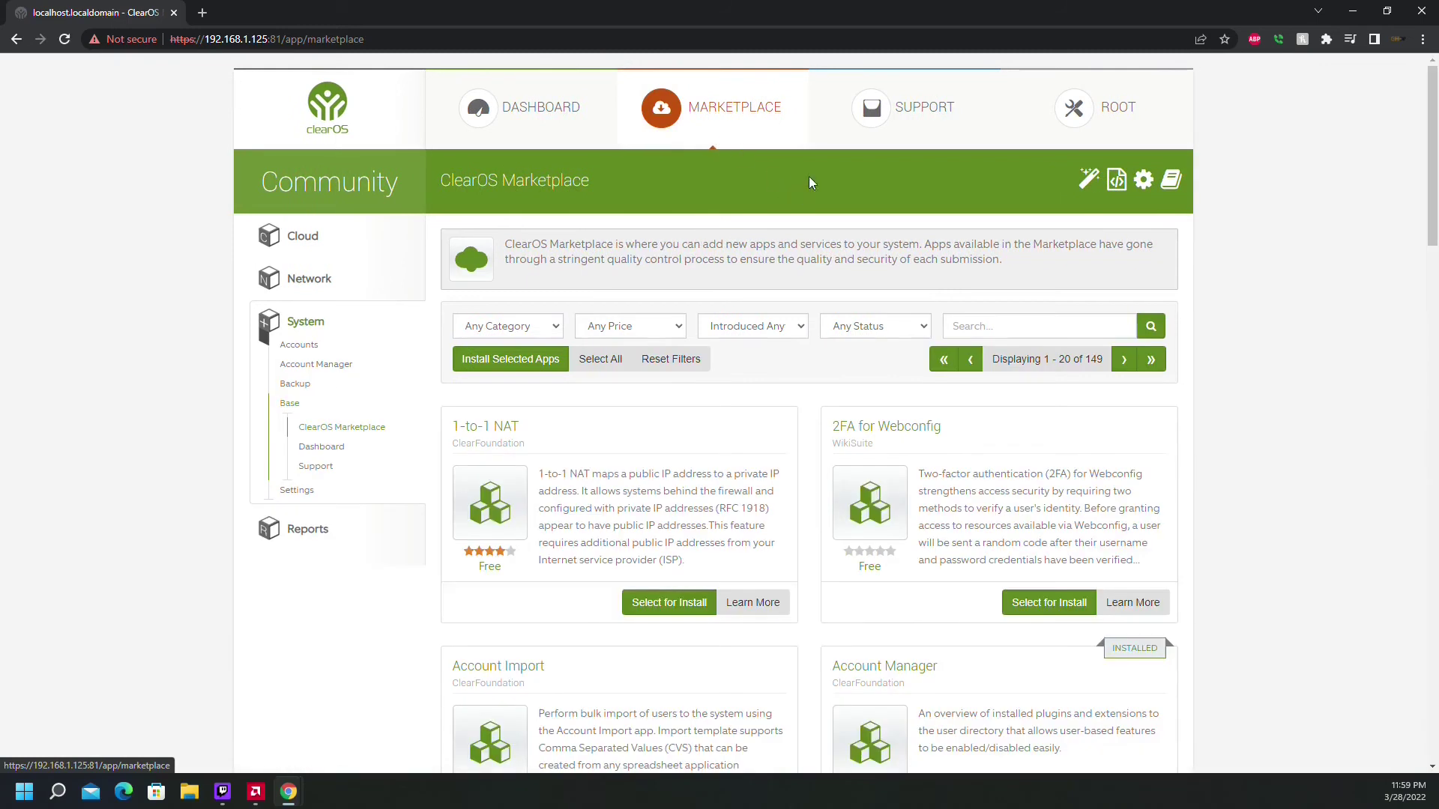
scroll(820, 395, down, 4)
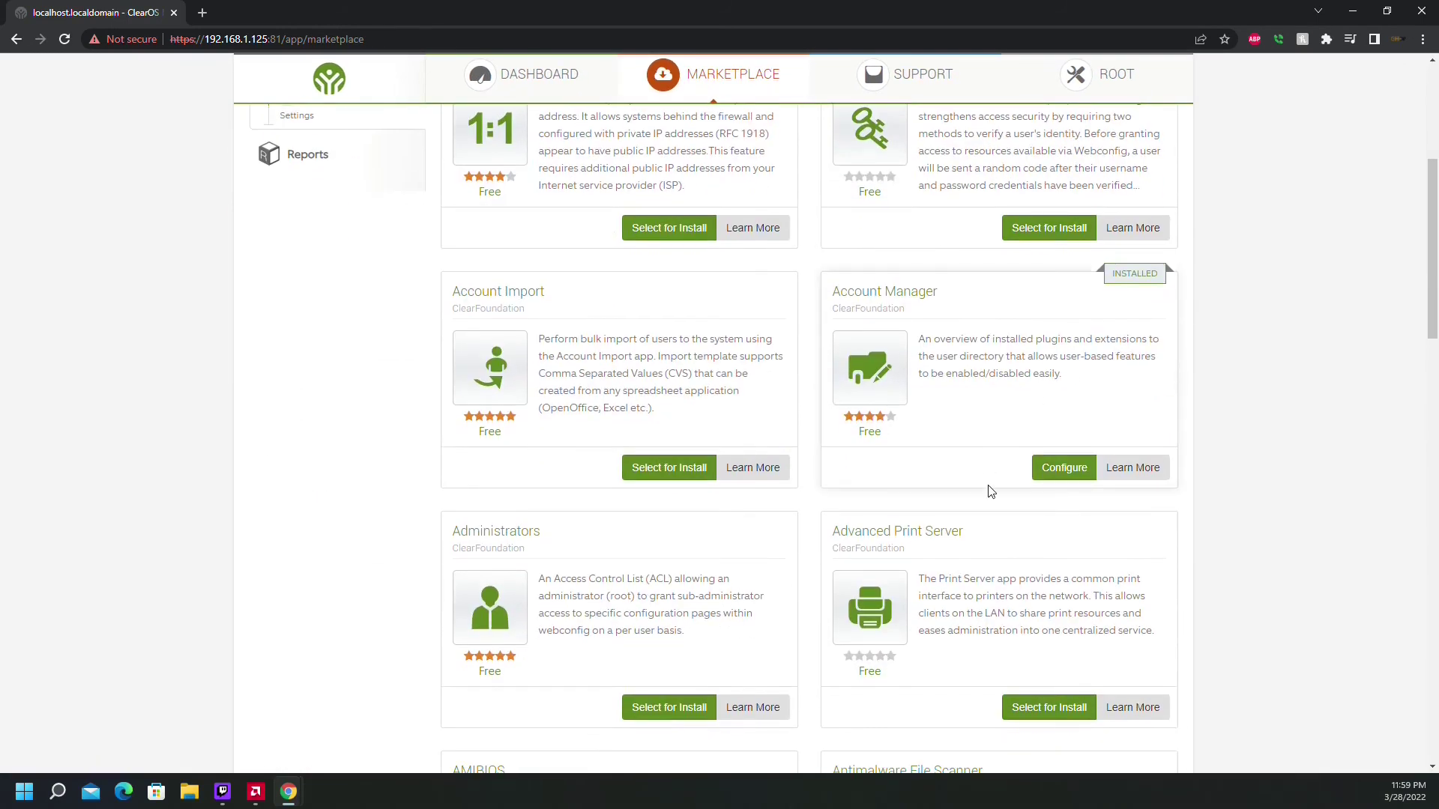
scroll(991, 492, down, 5)
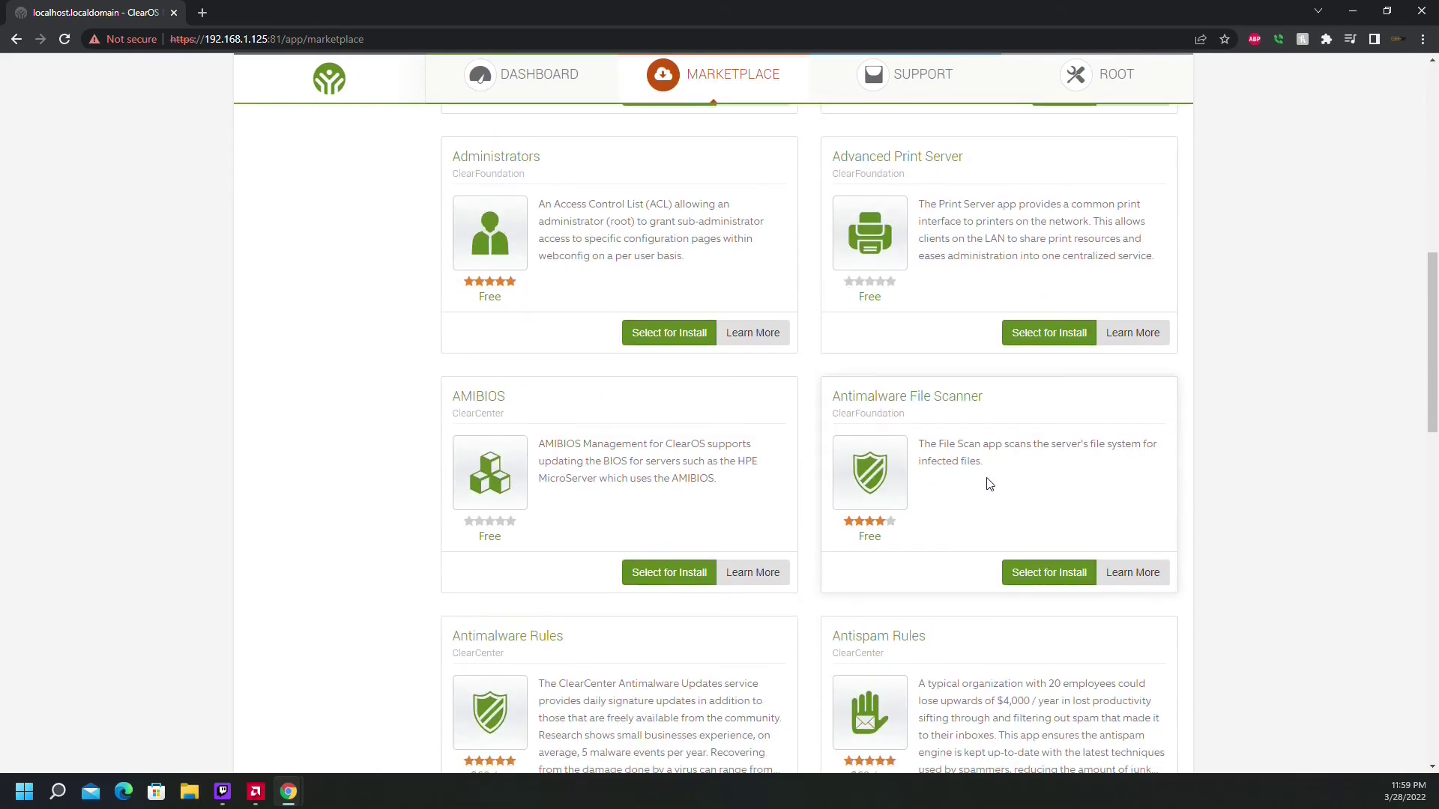
scroll(976, 484, down, 3)
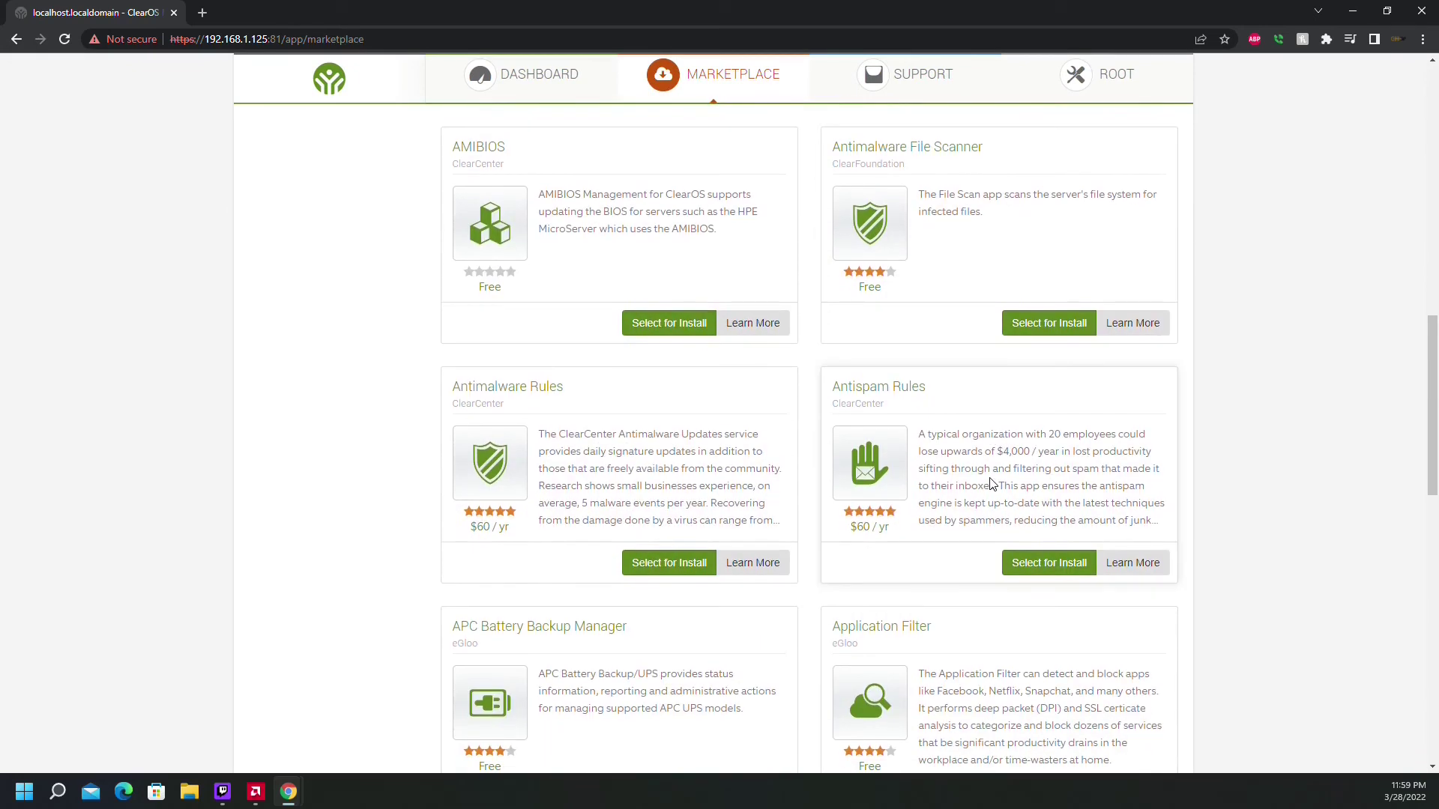
Search the Marketplace for "Virus", mark Gateway Antivirus for installation, and look through the remaining matches
key(F5)
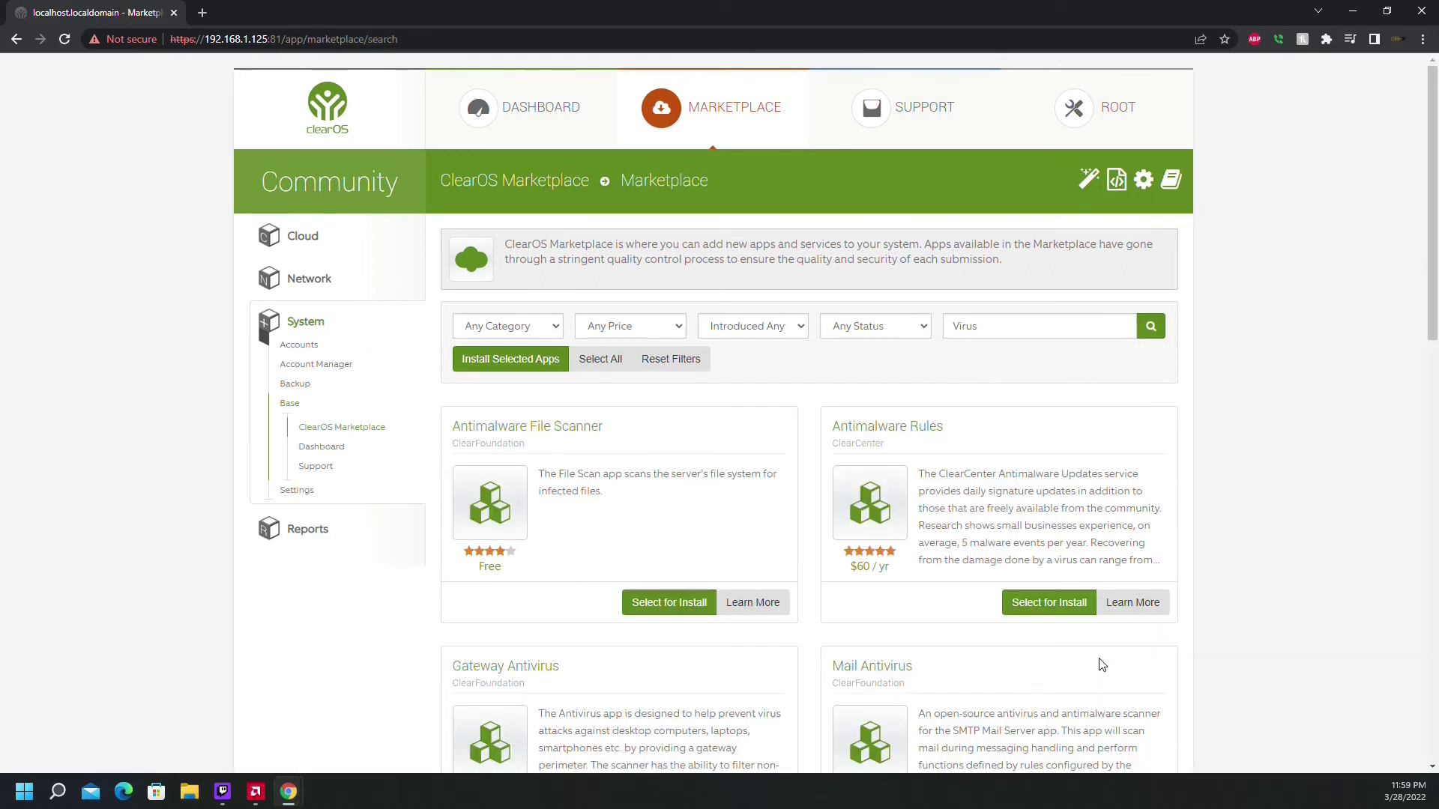
scroll(675, 620, down, 3)
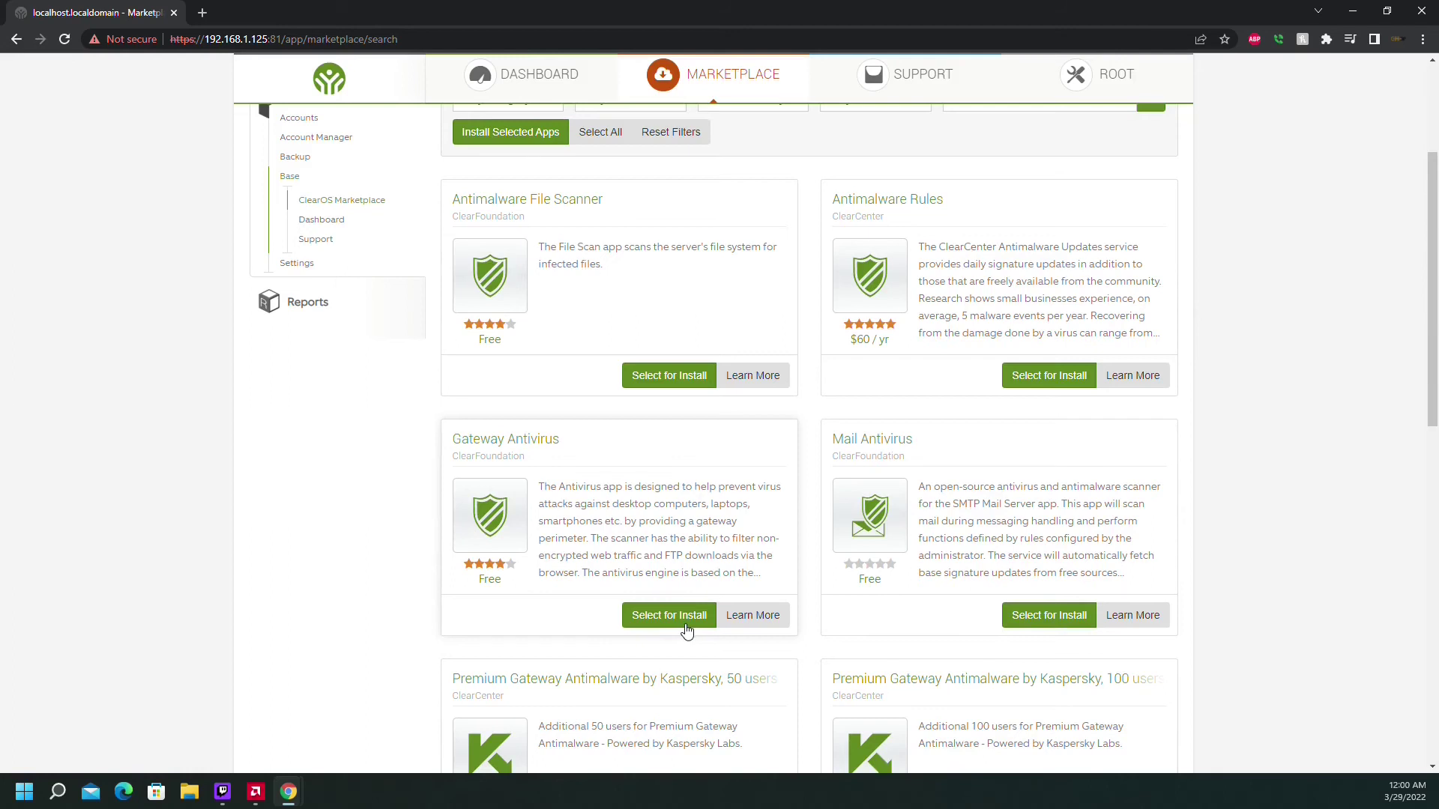
click(669, 616)
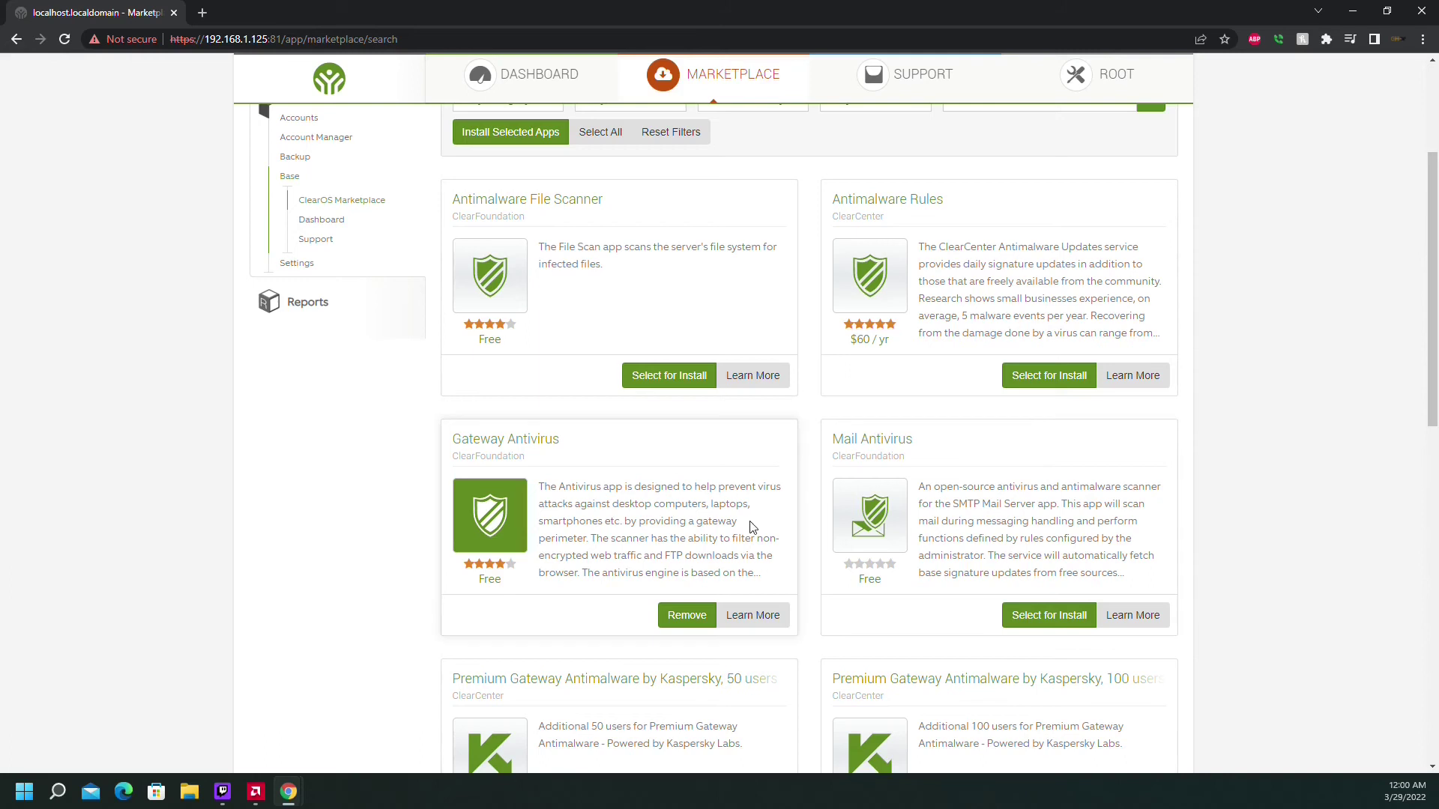
scroll(772, 506, down, 7)
scroll(774, 508, down, 4)
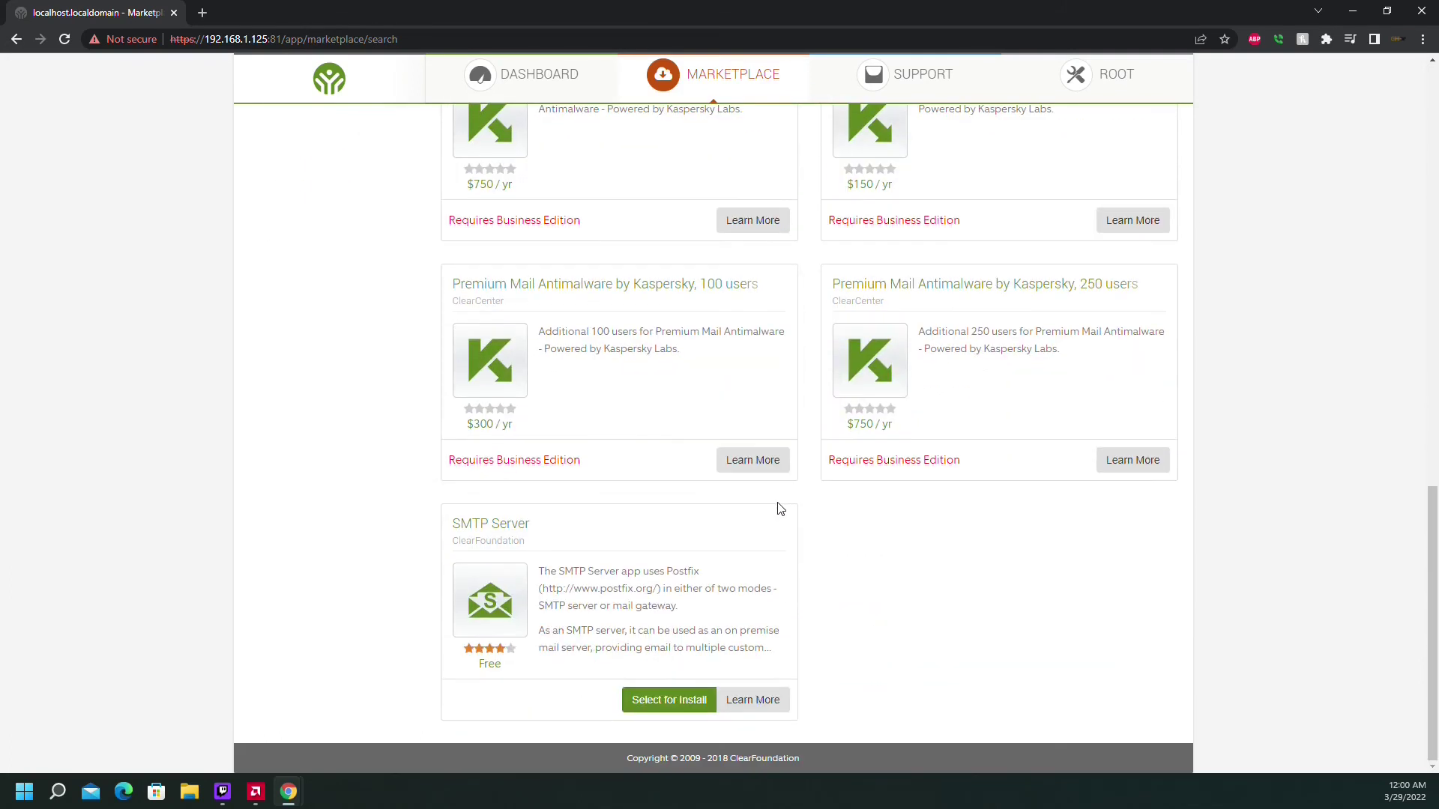
Search the Marketplace for "Intrusion" and mark the Intrusion Detection System and Intrusion Prevention System apps for installation
scroll(779, 509, up, 15)
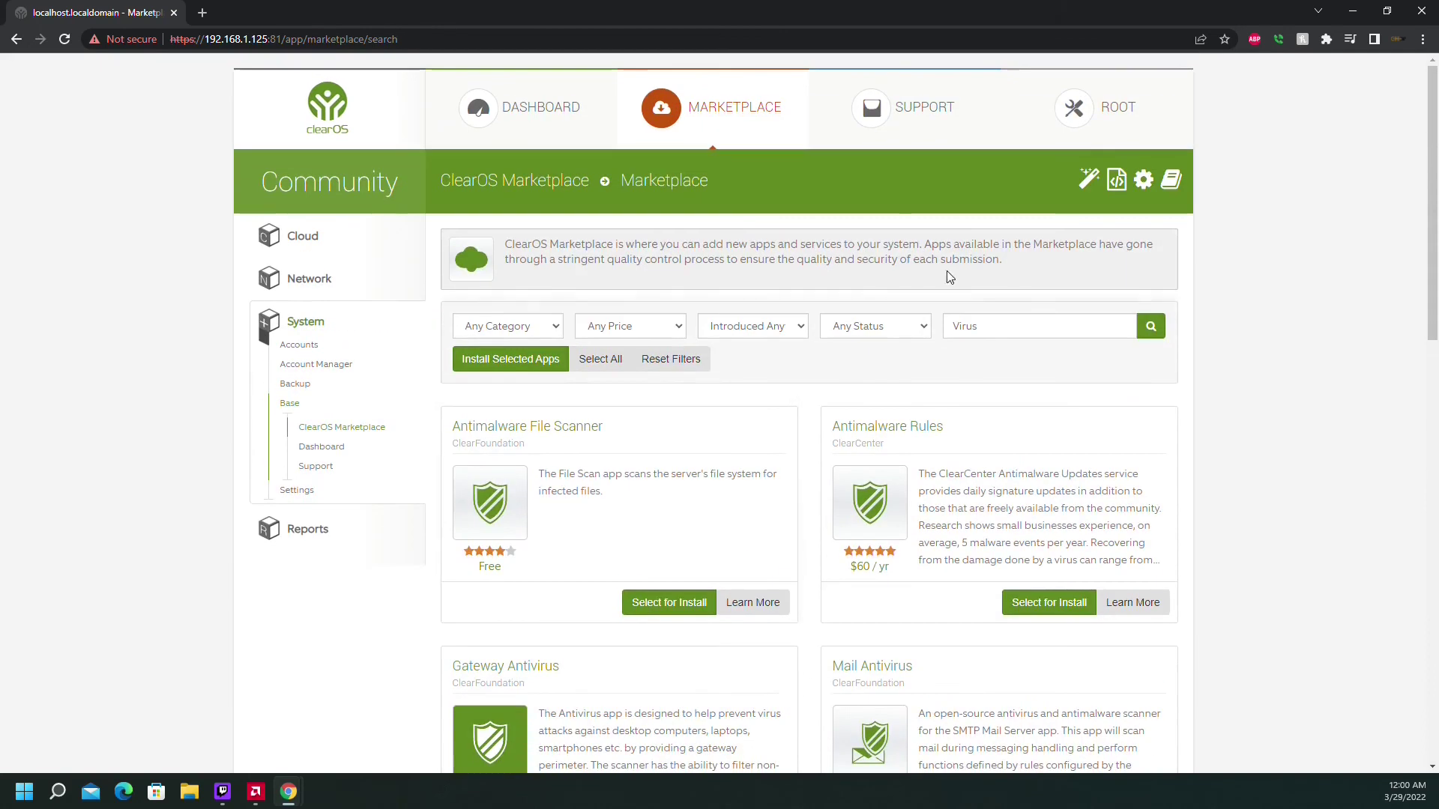
double_click(1016, 327)
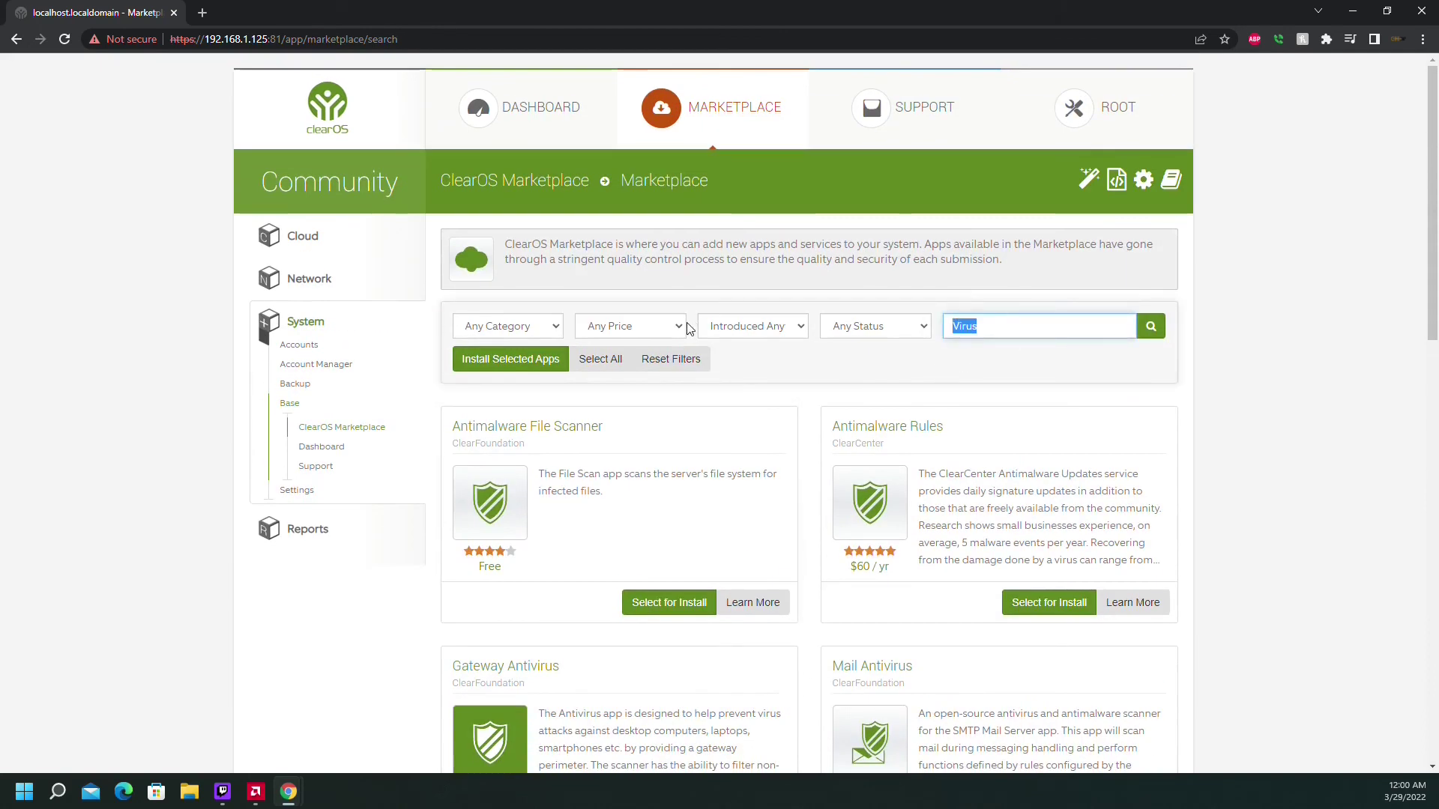
text(Intrusion)
key(Return)
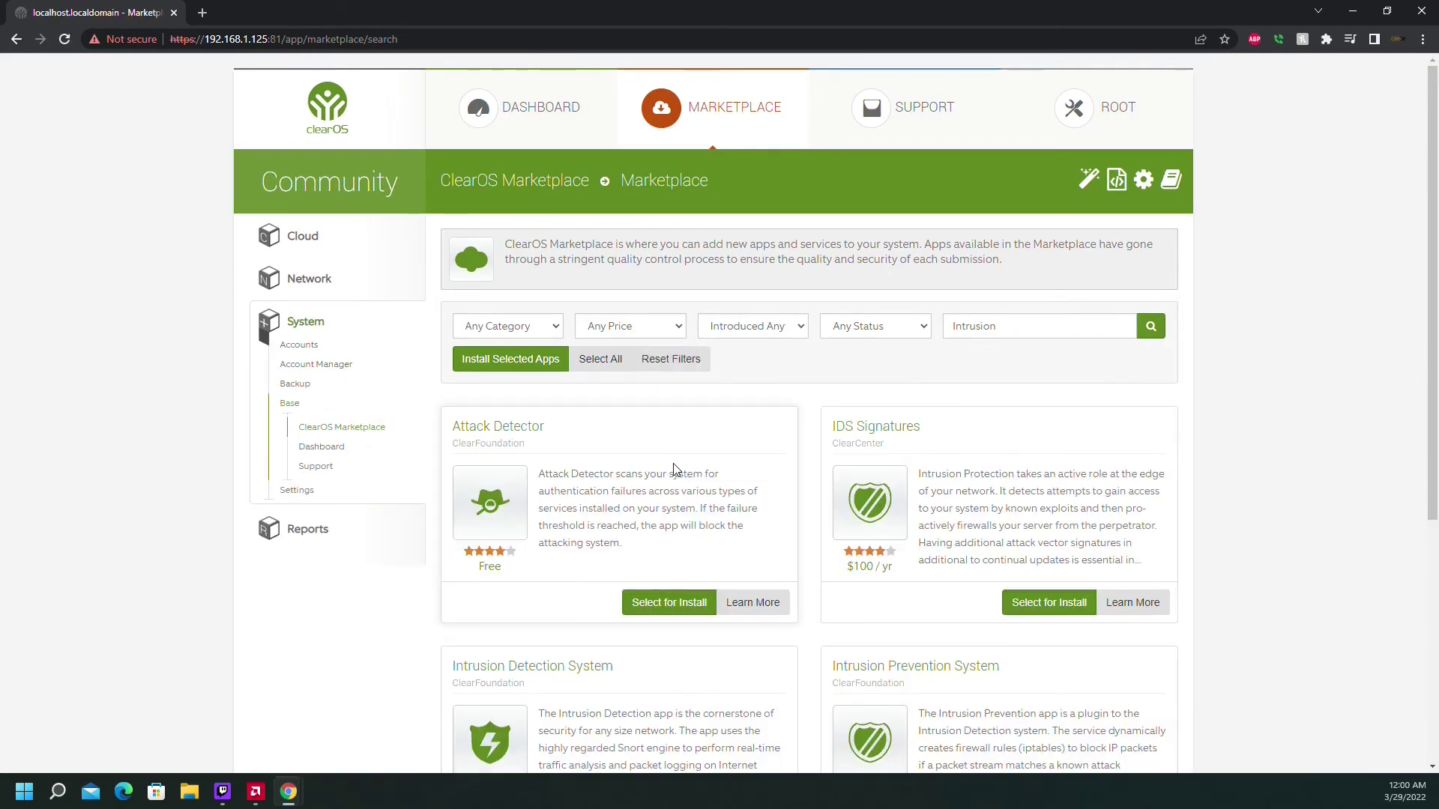
scroll(674, 465, down, 2)
scroll(659, 481, down, 4)
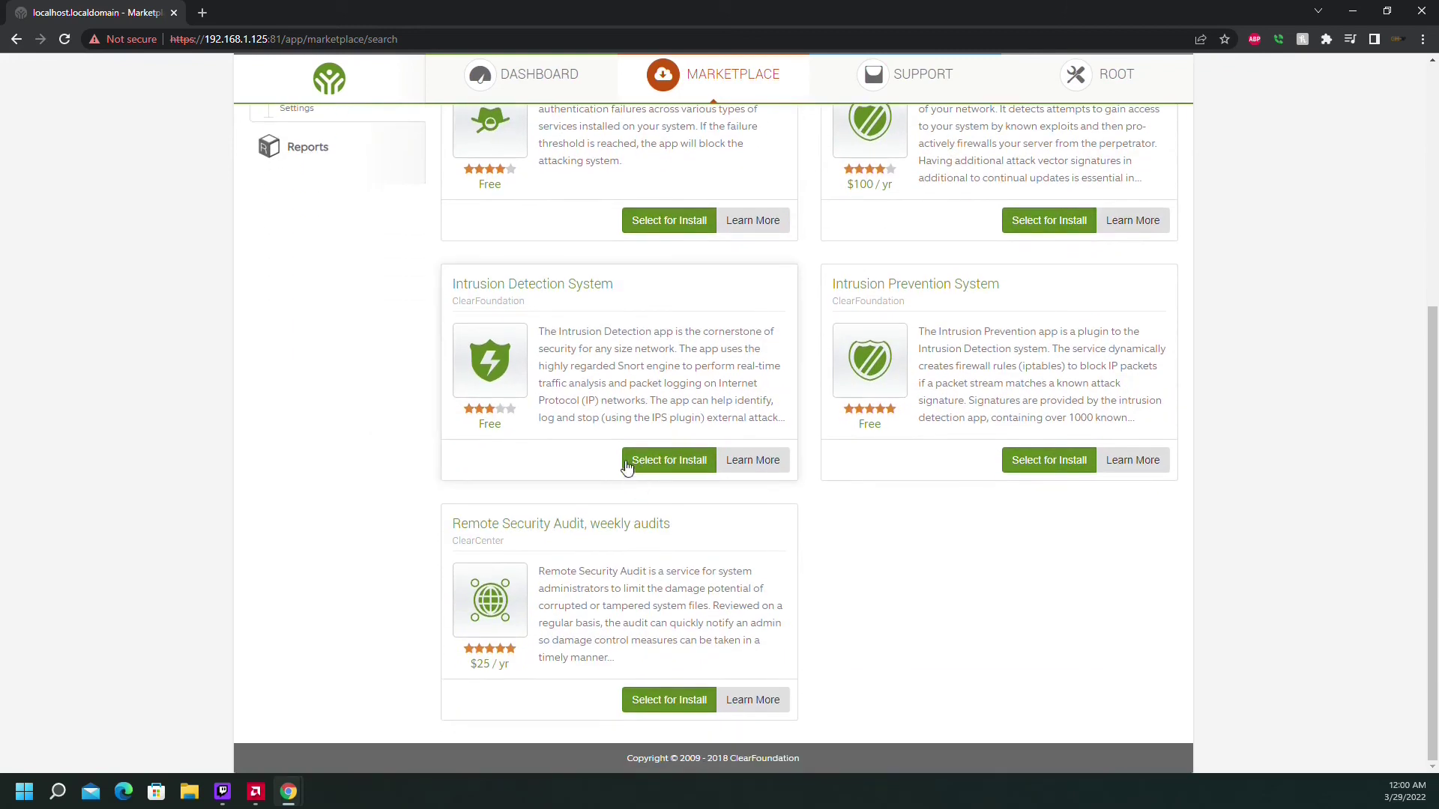
click(640, 461)
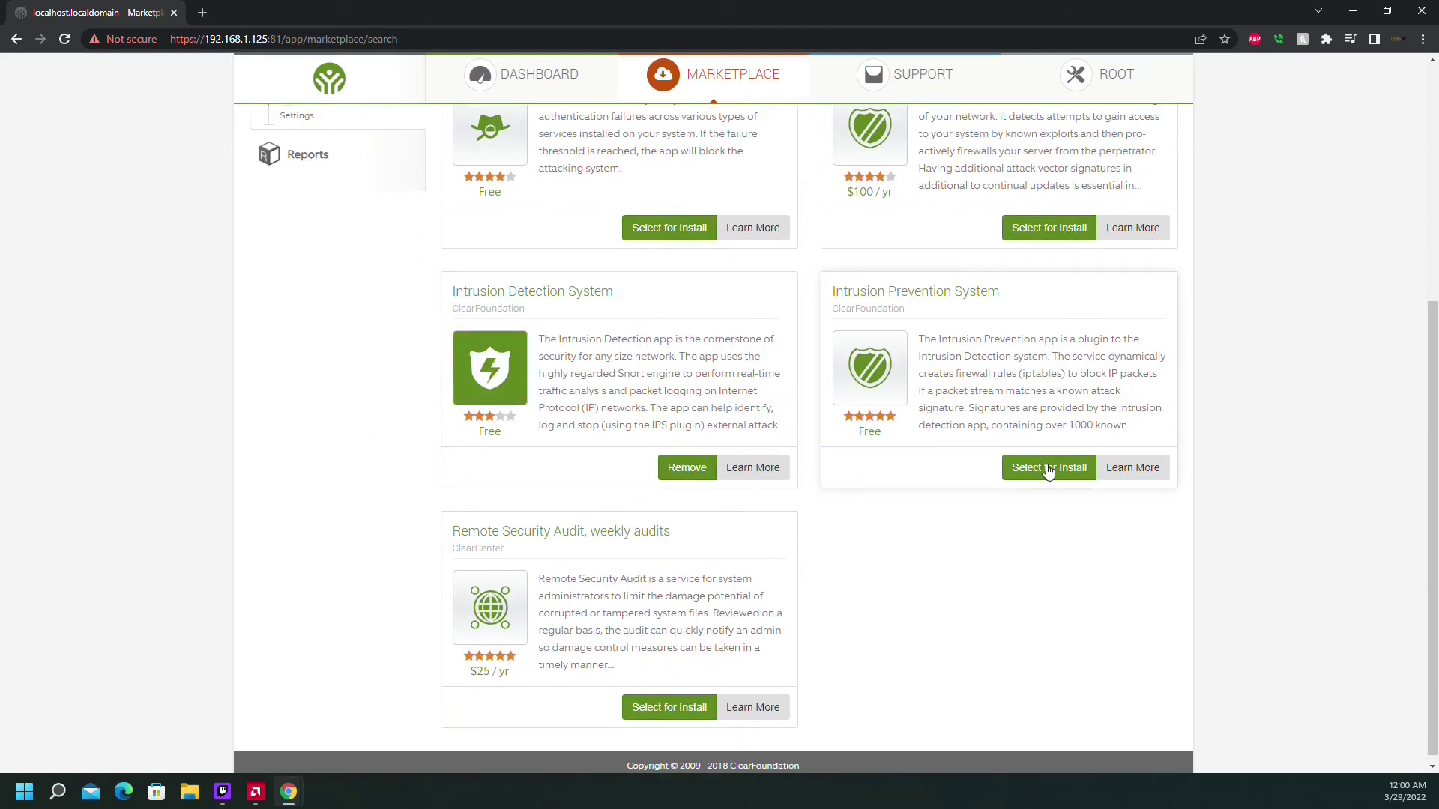
click(1048, 469)
Open the install list of the selected apps and start downloading and installing them
scroll(1050, 465, up, 6)
click(511, 364)
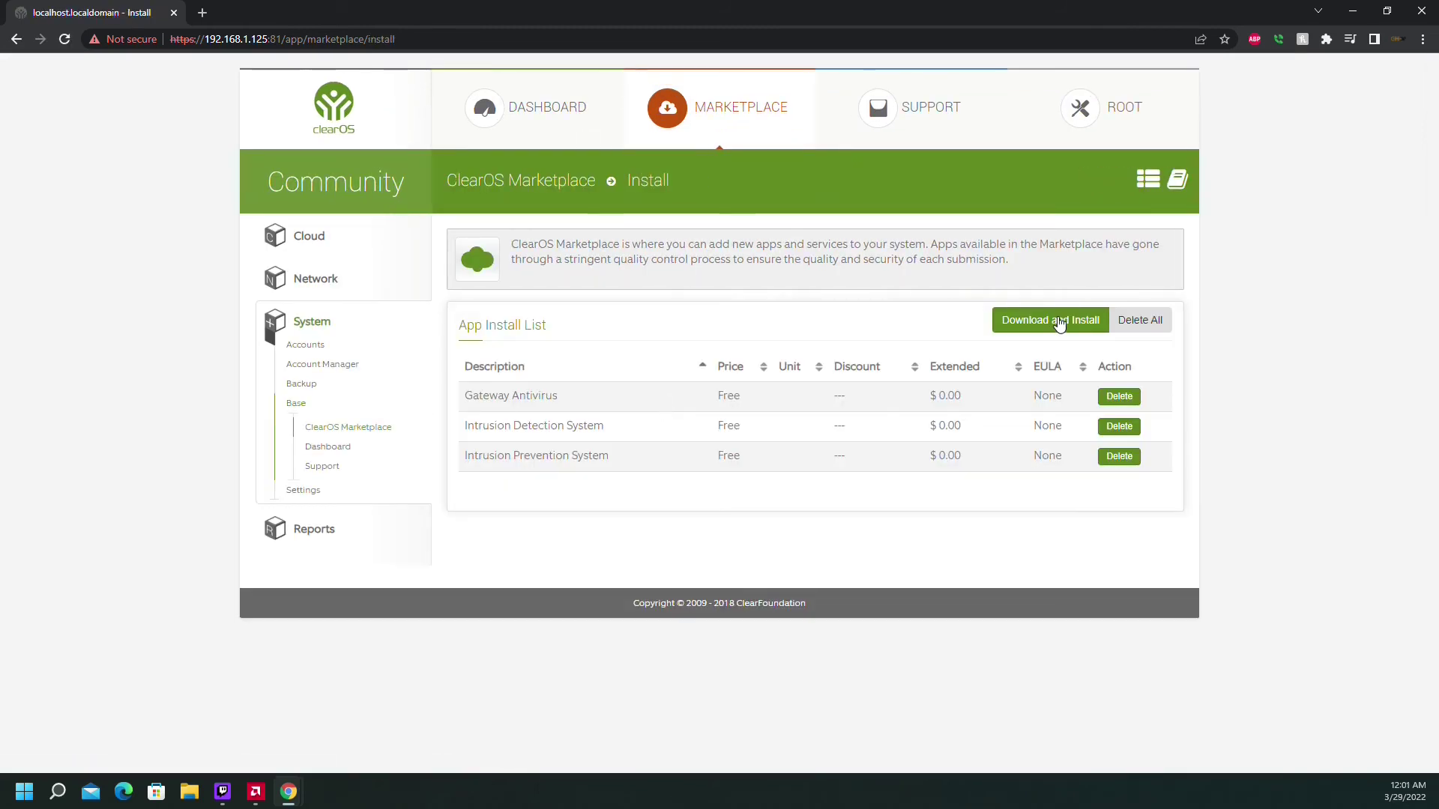
click(1055, 322)
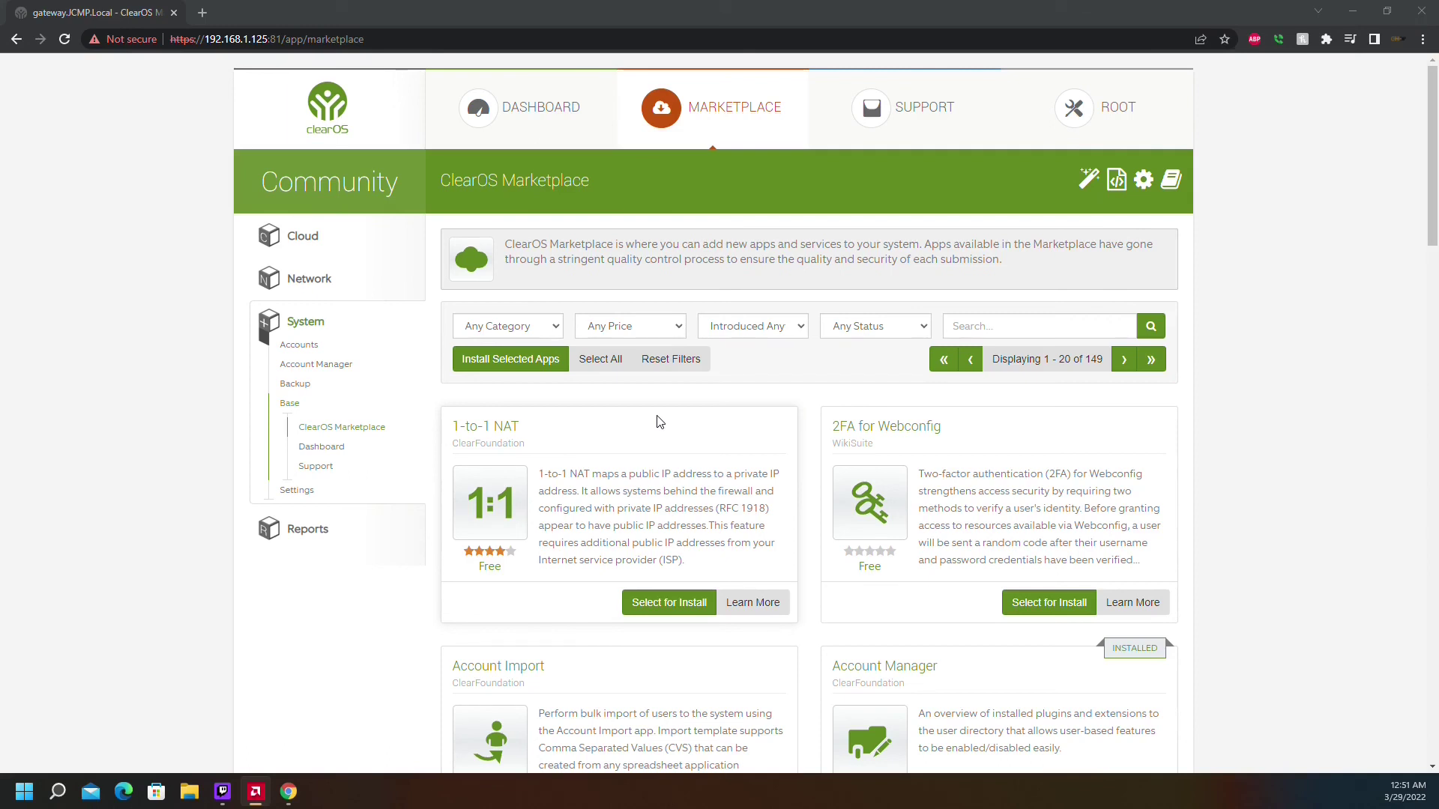
Search the Marketplace for "APC" and mark APC Battery Backup Manager for installation
click(990, 326)
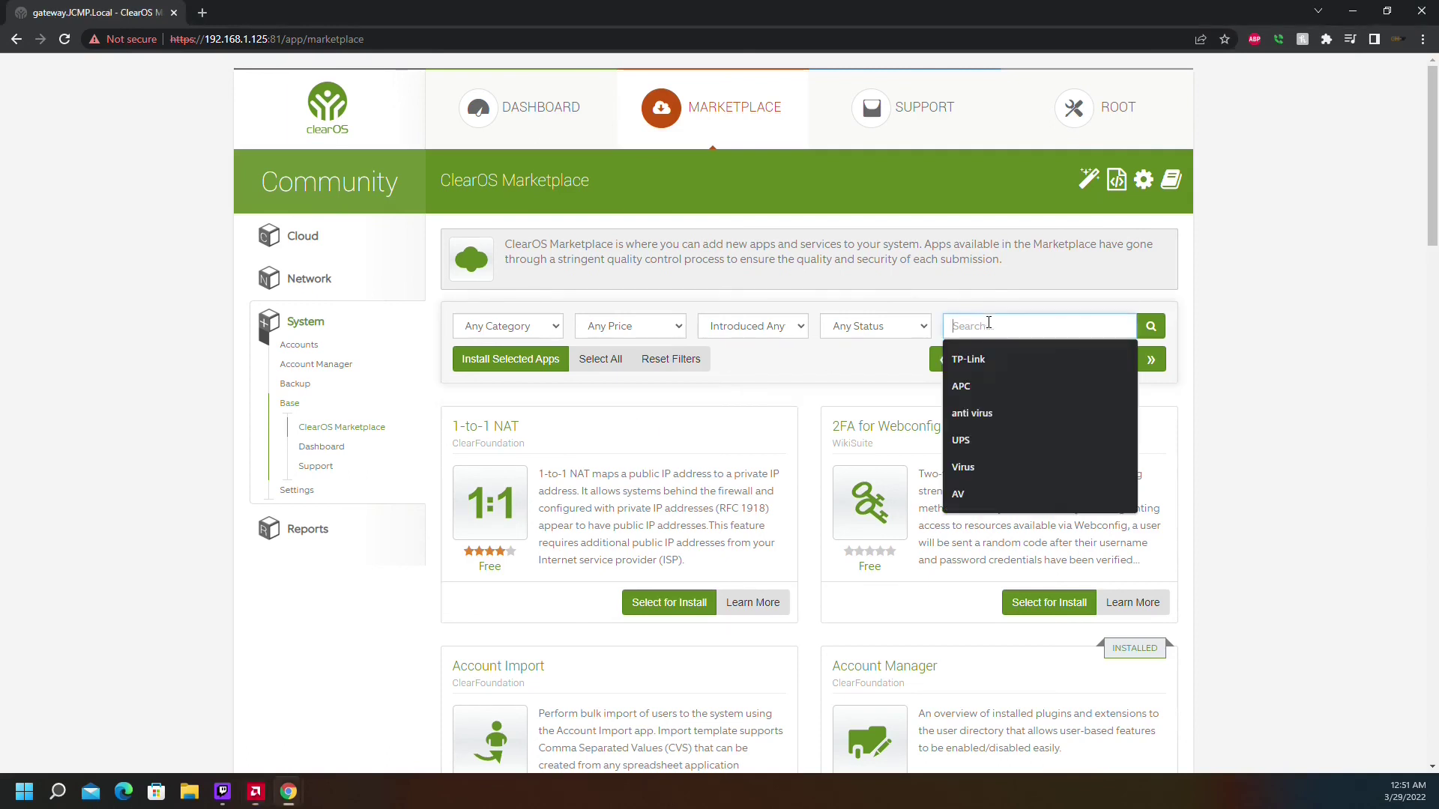
text(APC)
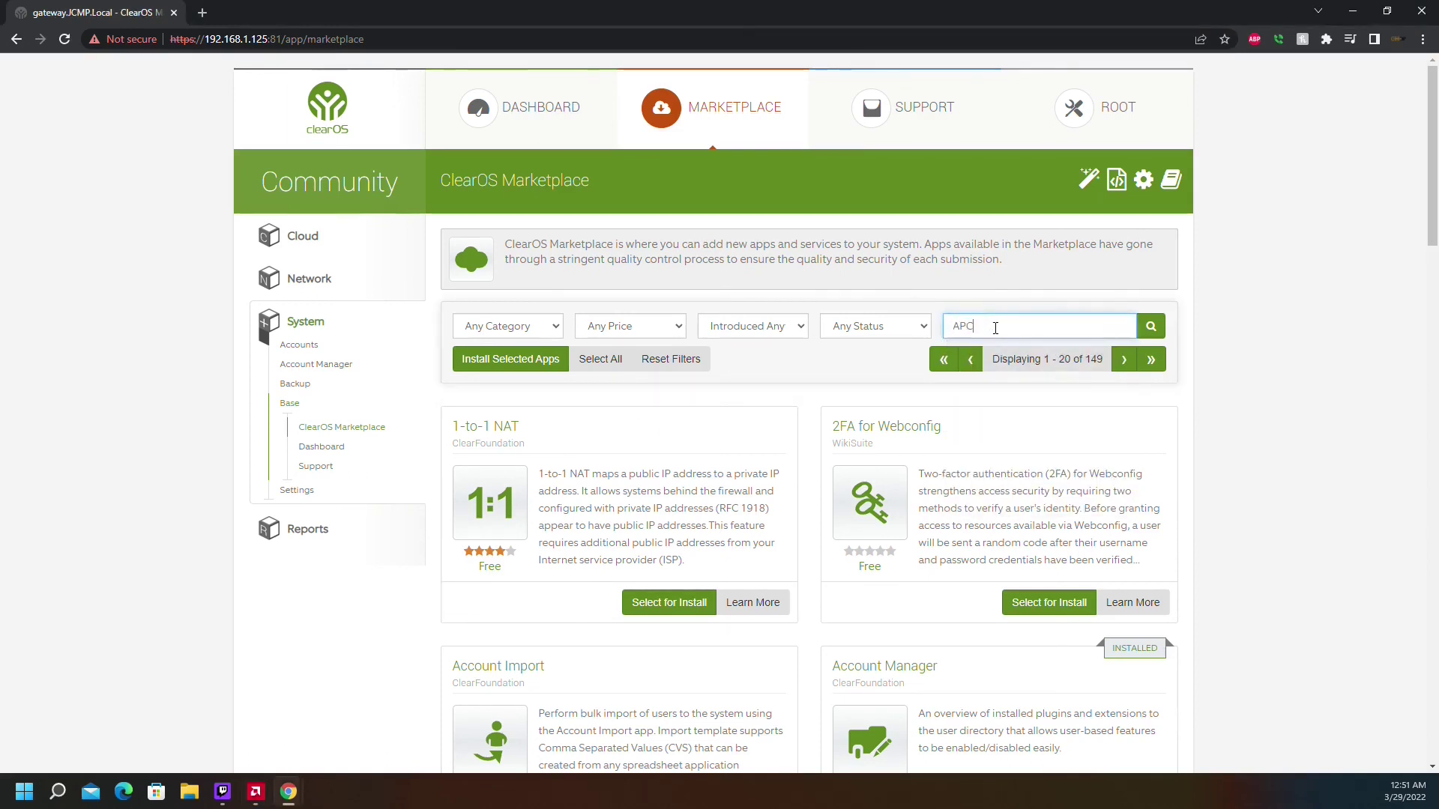
key(Return)
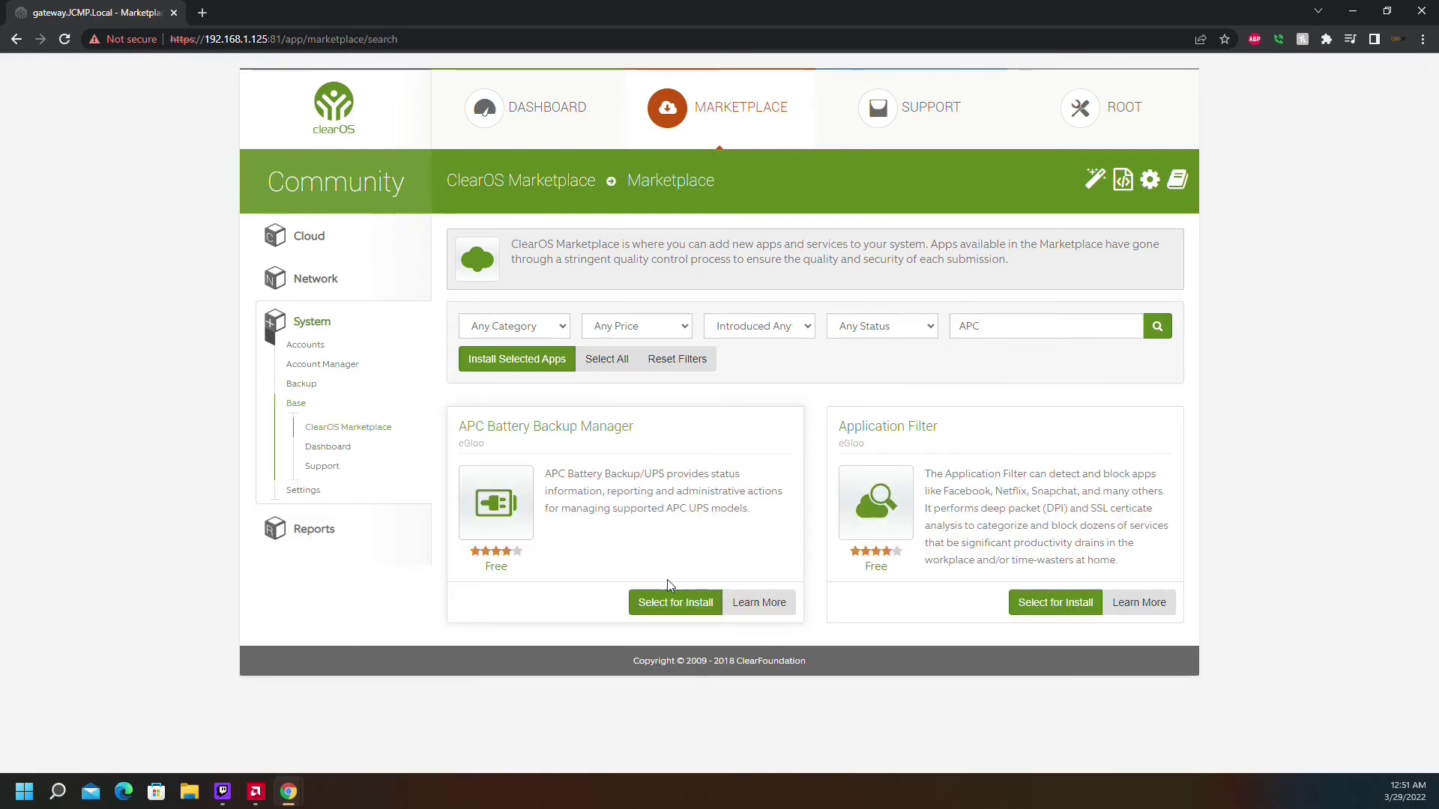
click(679, 606)
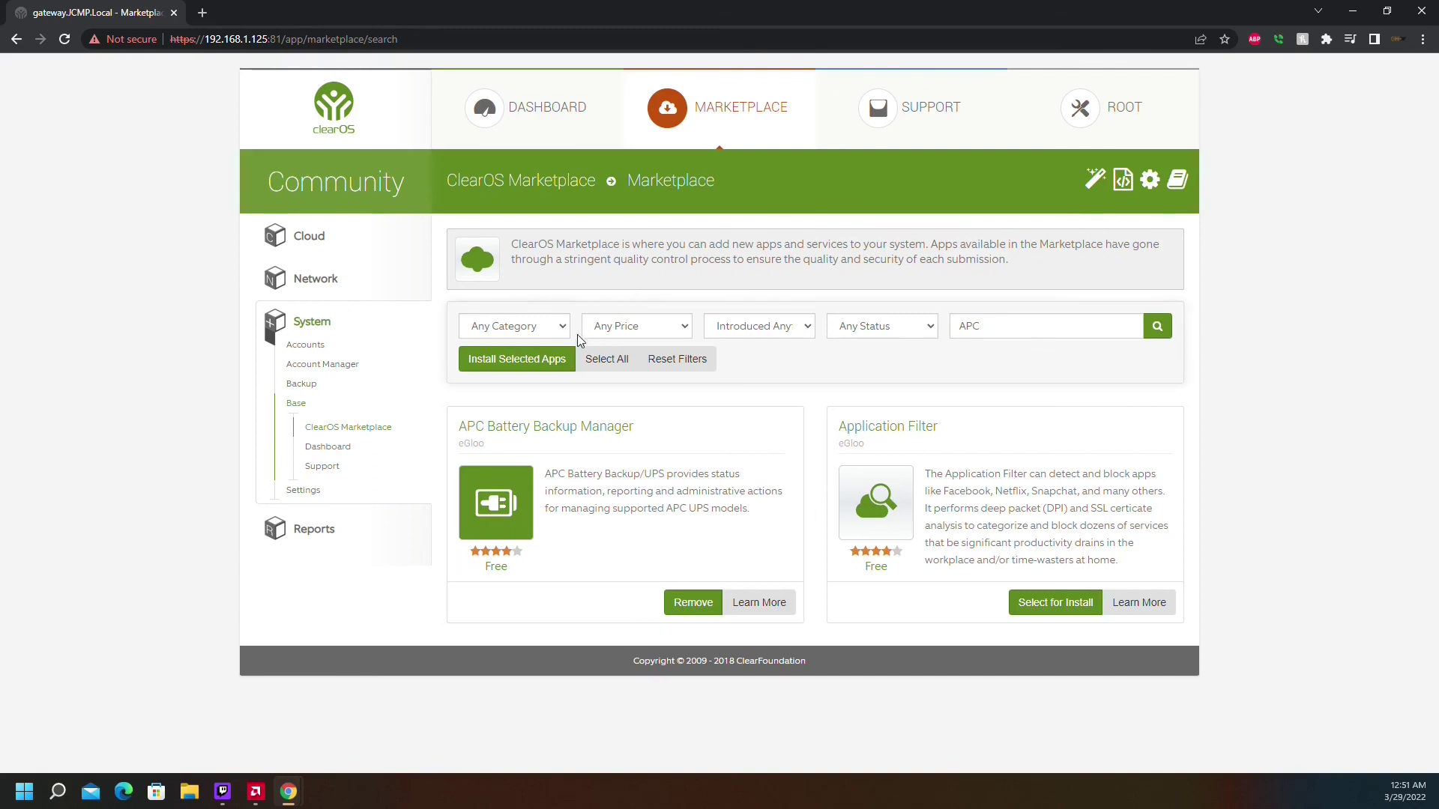
Download and install the selected APC Battery Backup Manager app and open its configuration page under System backup
click(568, 363)
click(1057, 323)
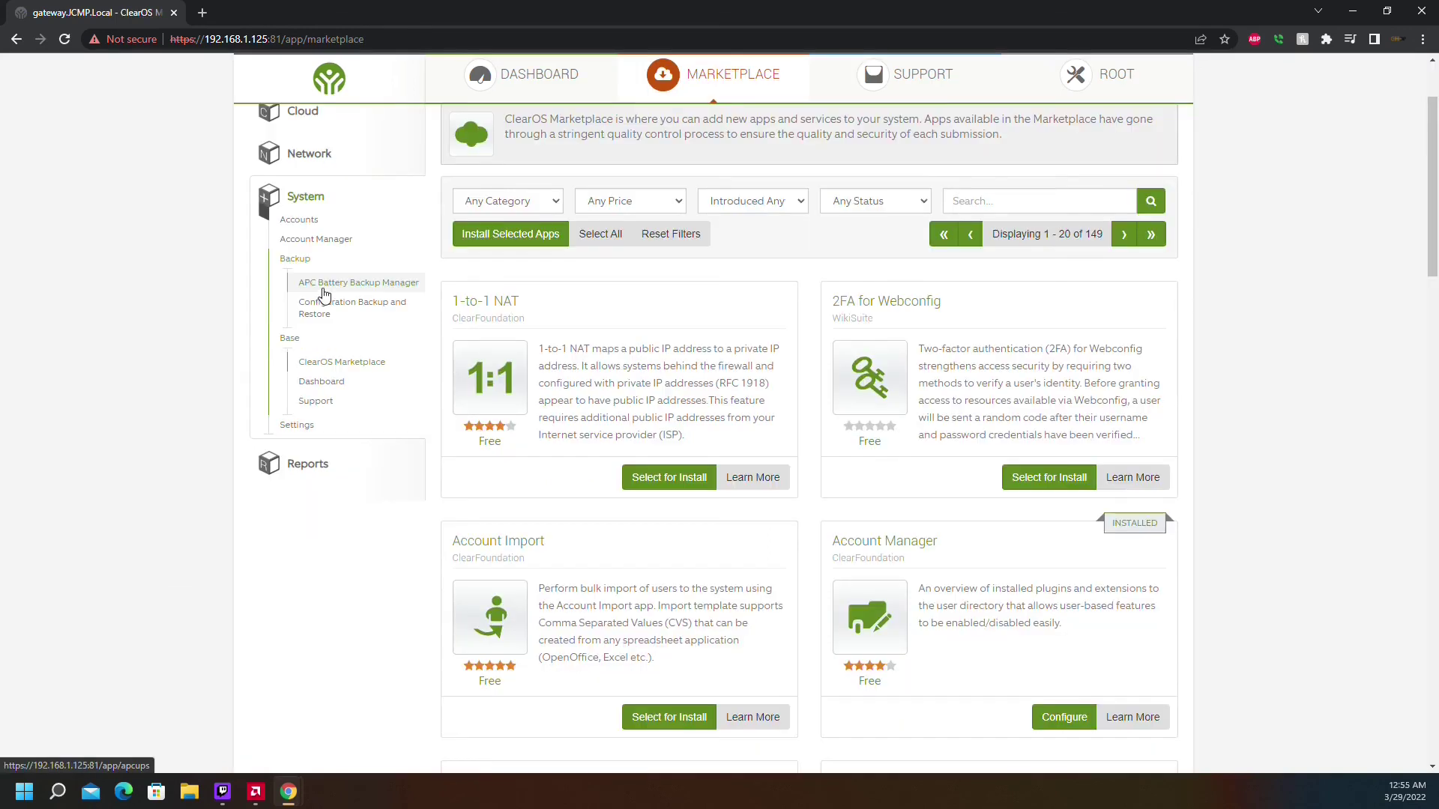
click(321, 292)
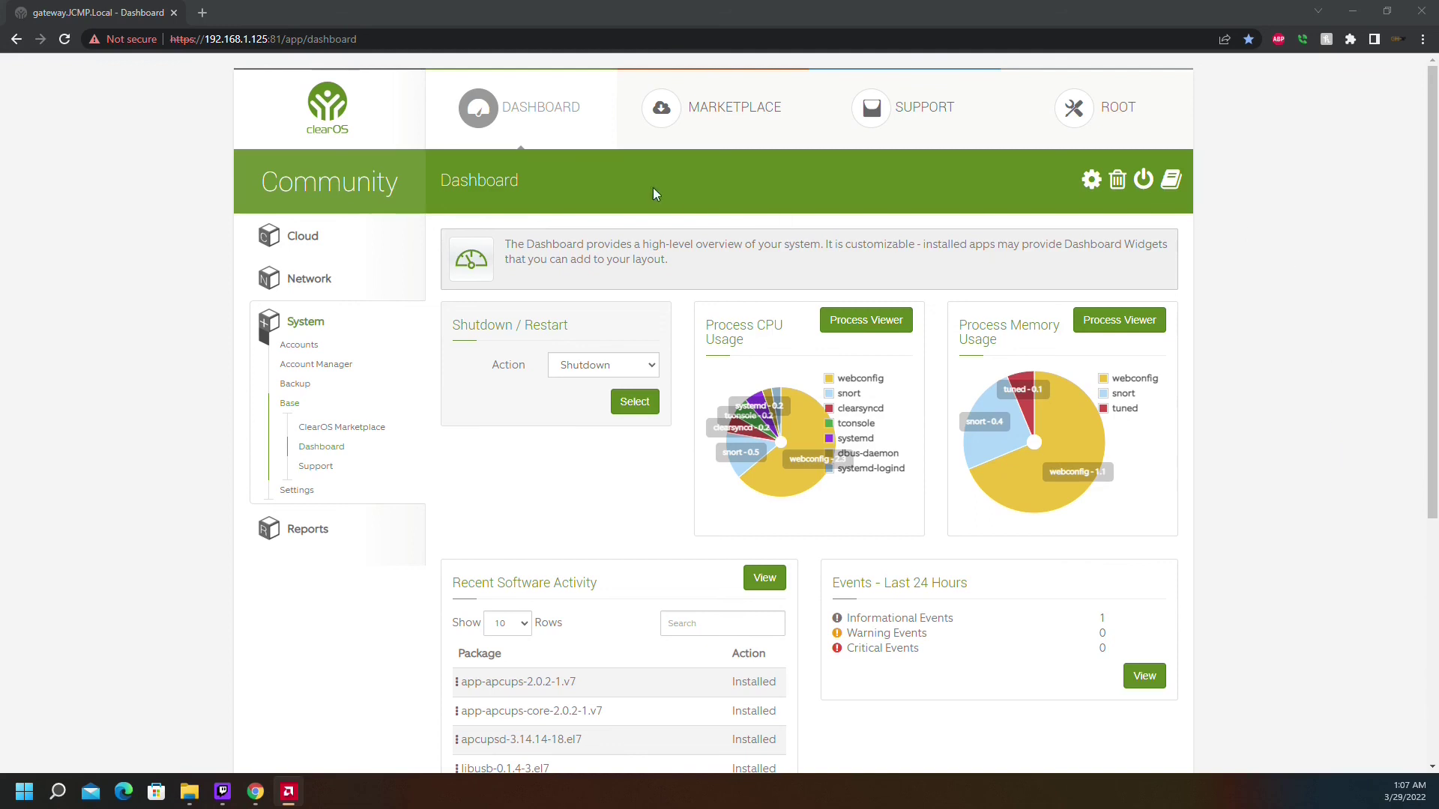
Look through the first page of available apps in the Marketplace and return to the Dashboard
click(733, 124)
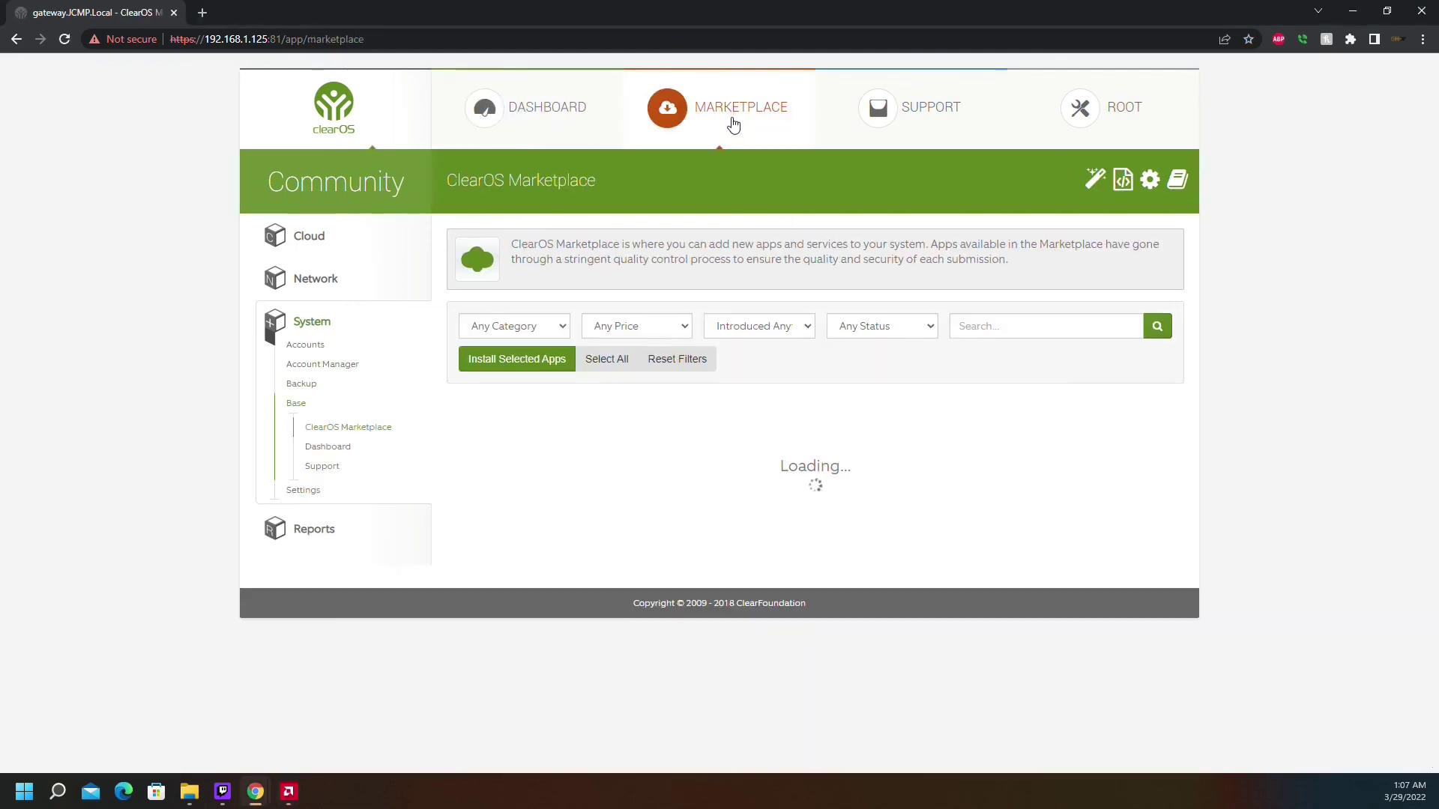
scroll(704, 592, down, 8)
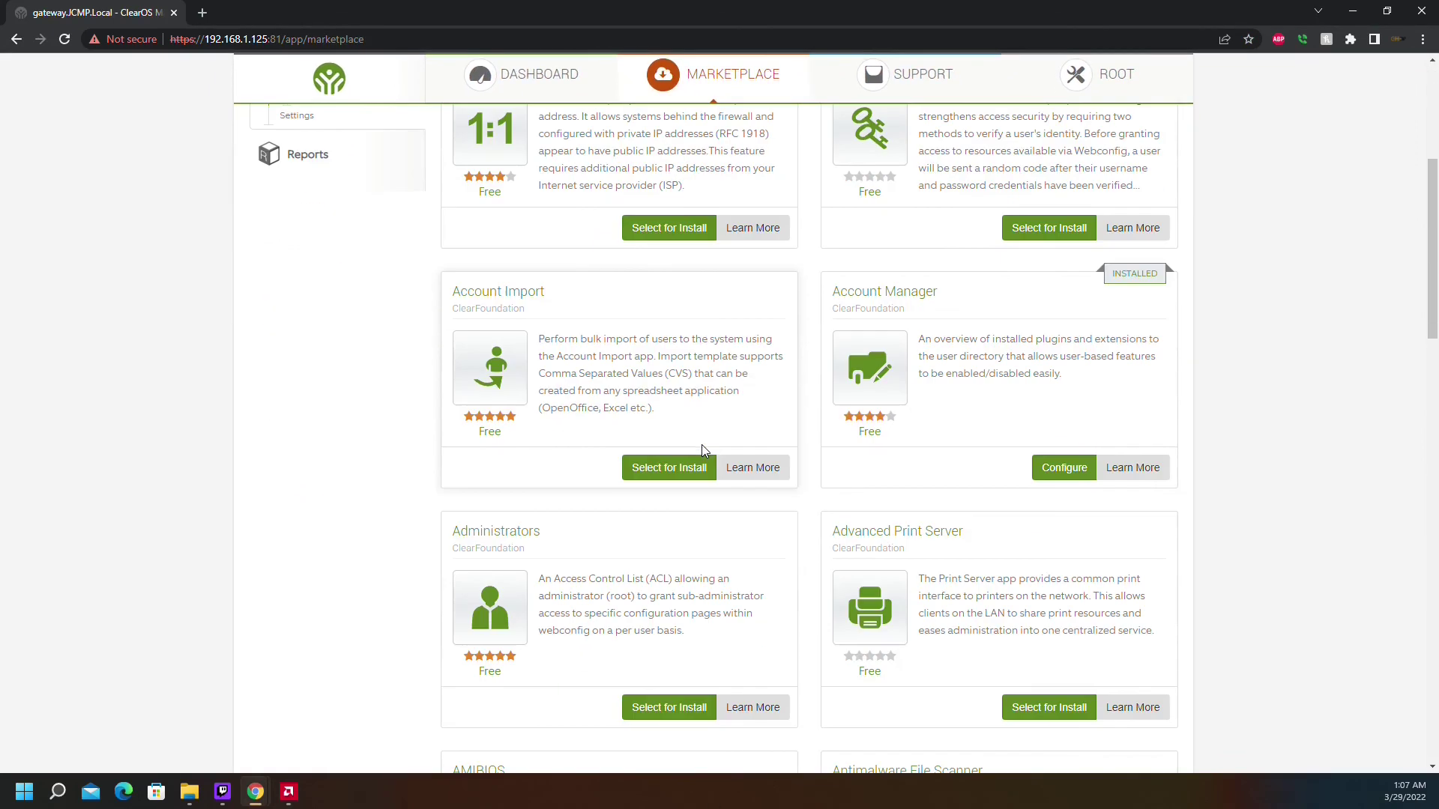
scroll(775, 541, down, 15)
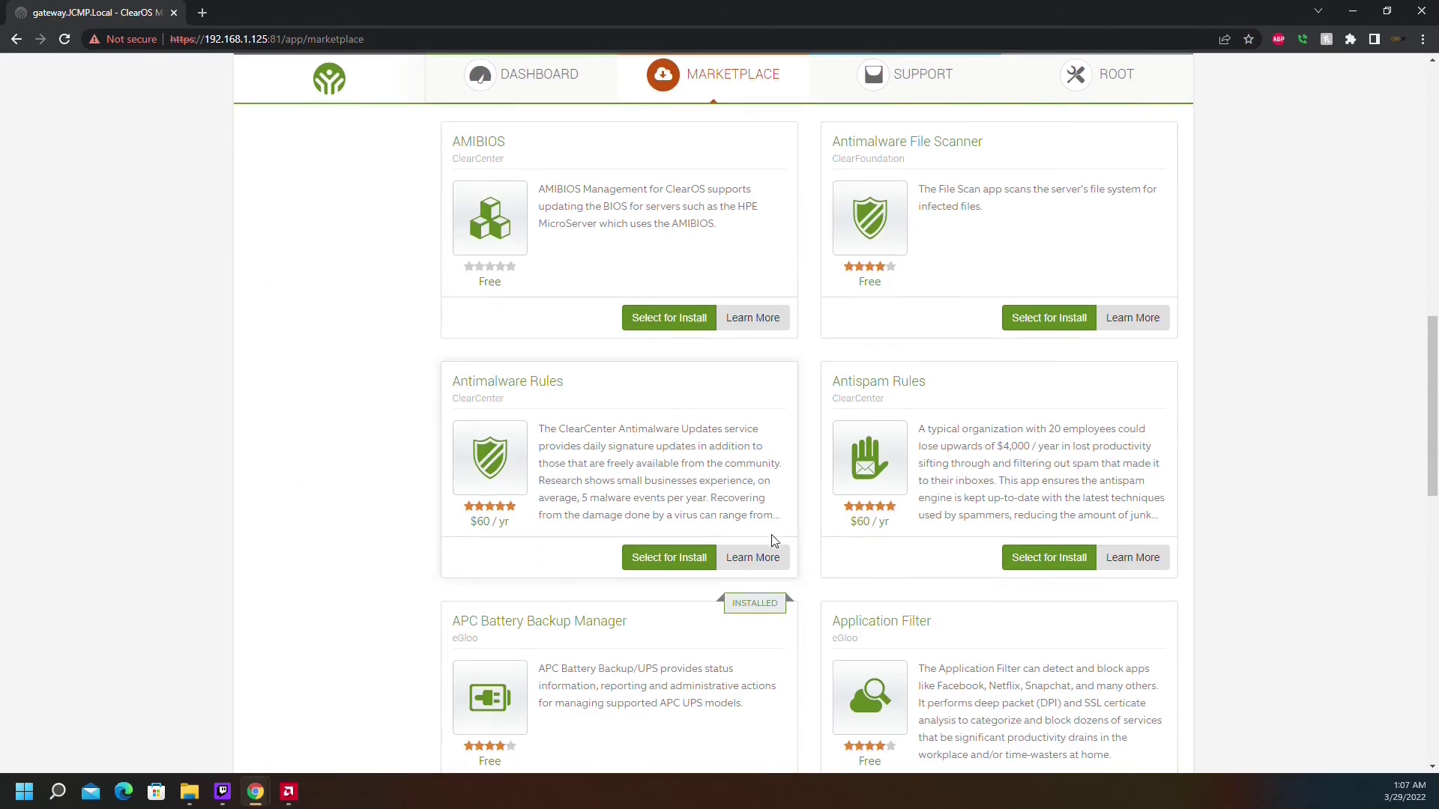
scroll(738, 588, up, 20)
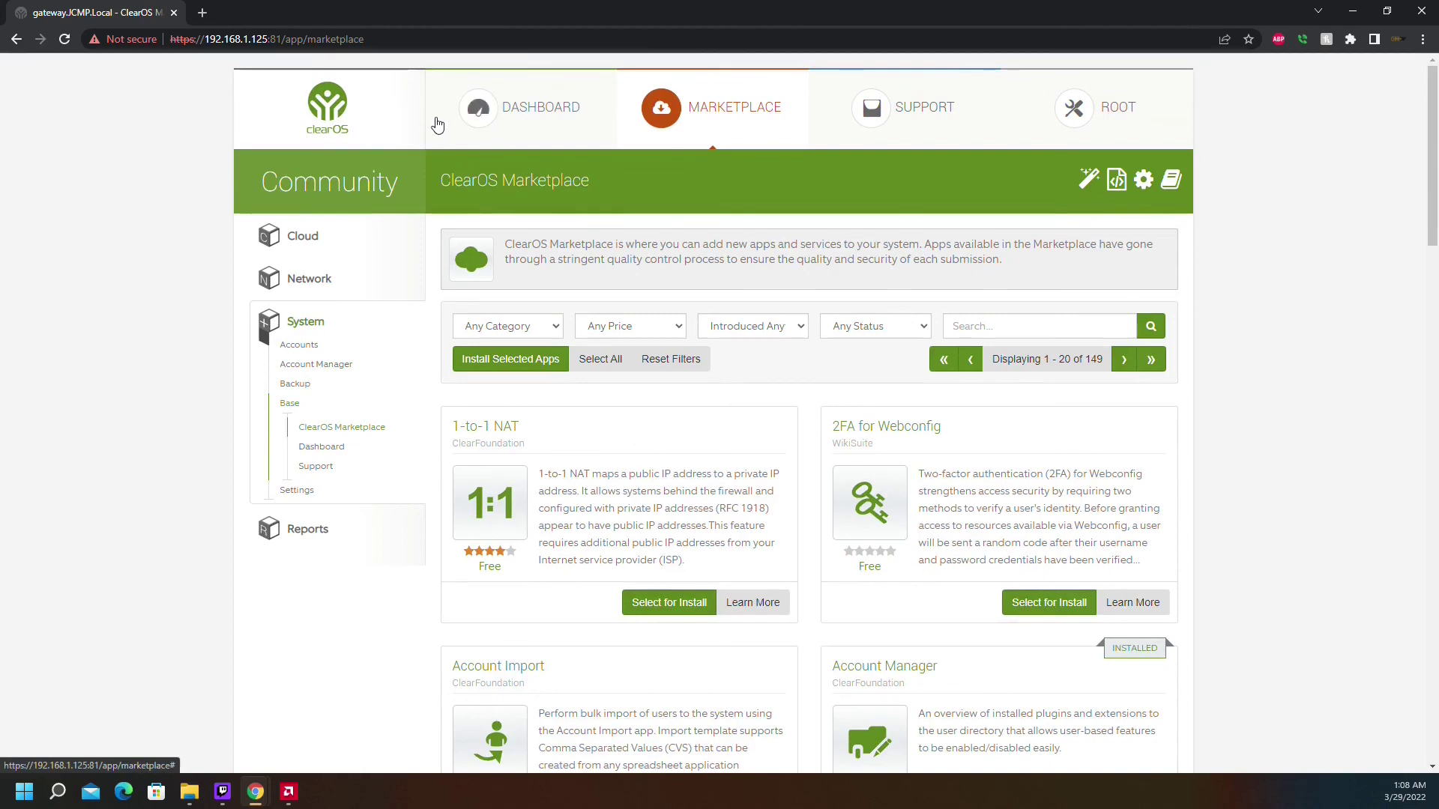
click(486, 119)
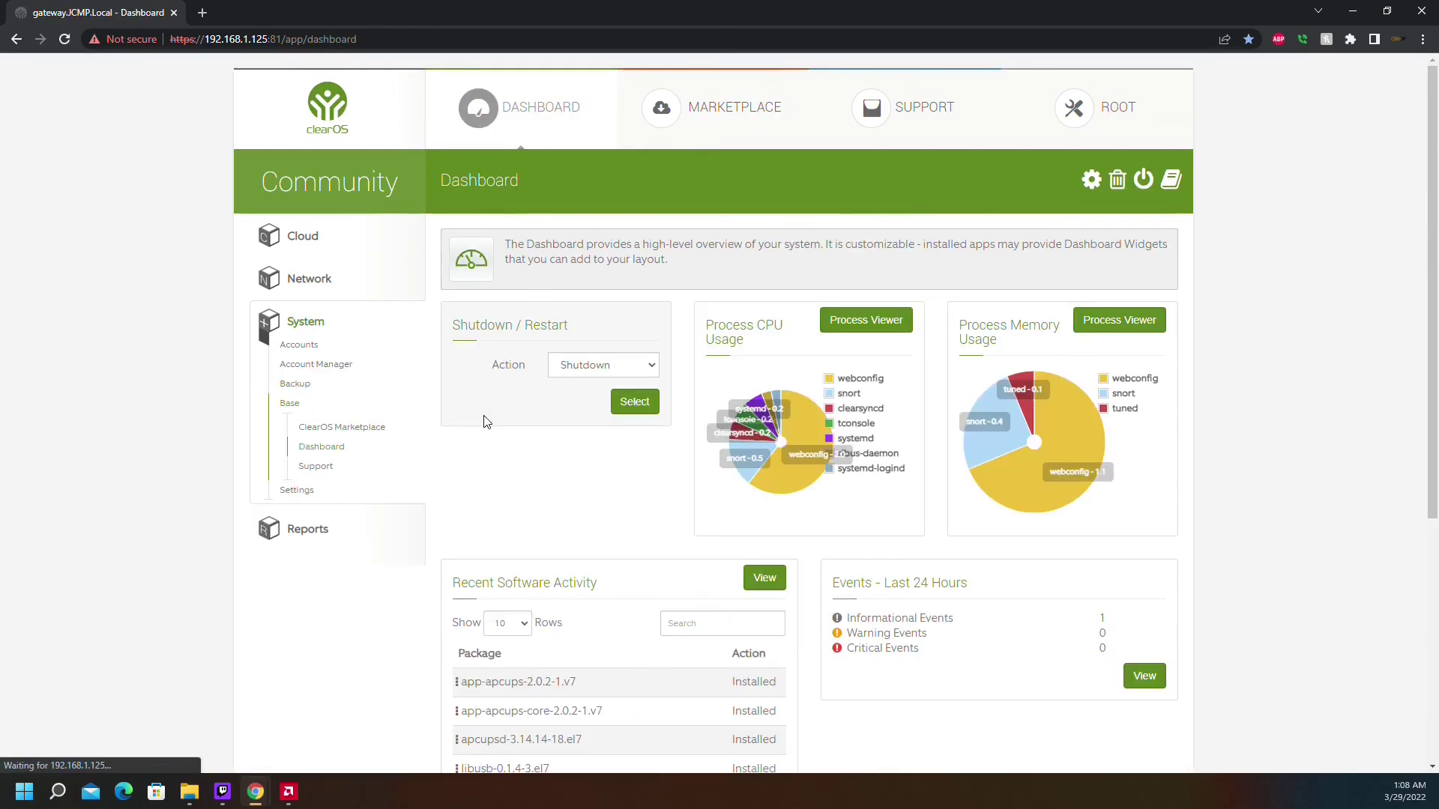